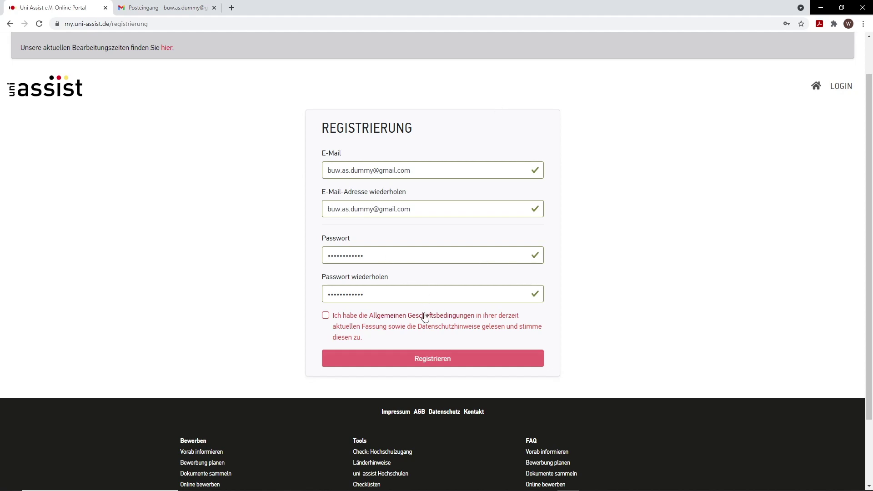
Step: Accept the AGB terms, submit the registration and save the password in Chrome
click(326, 315)
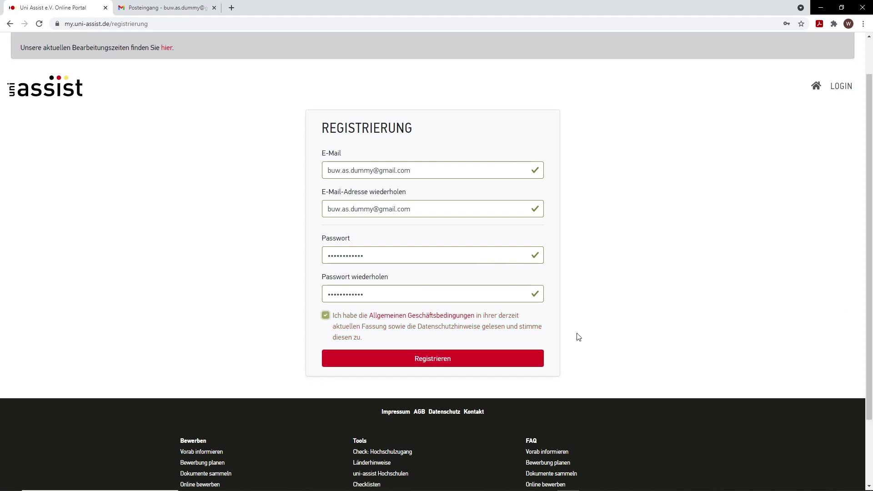
click(449, 363)
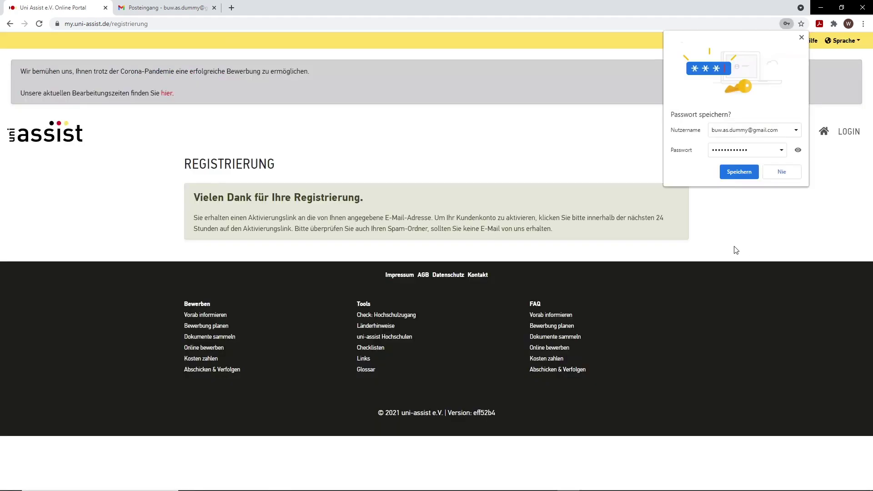
click(748, 175)
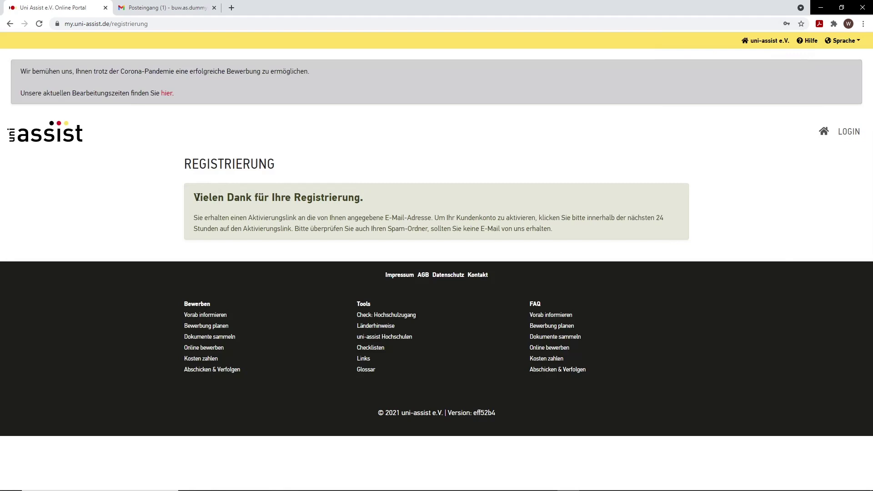
Step: In Gmail, discard the empty draft, open the uni-assist activation e-mail and follow its link
click(158, 5)
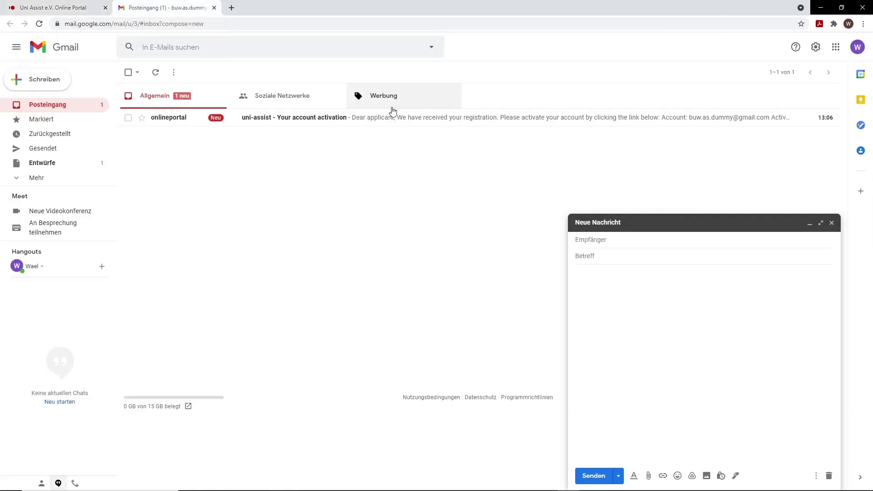
click(832, 223)
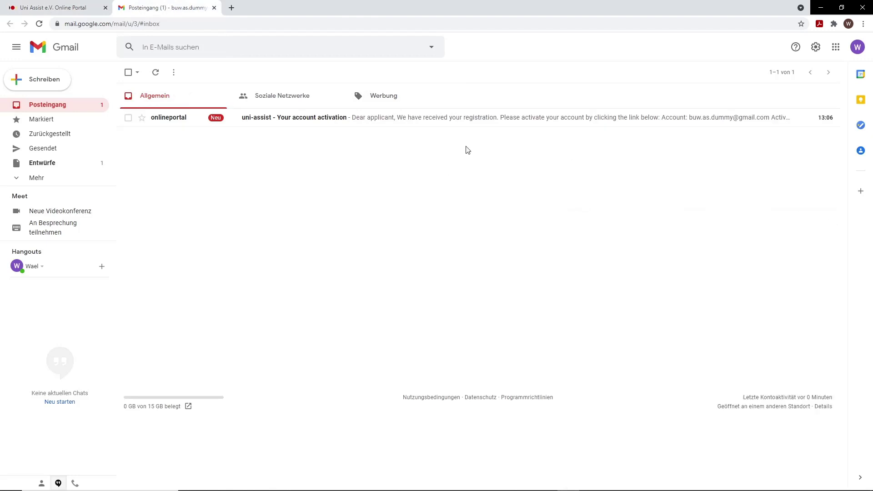
click(313, 118)
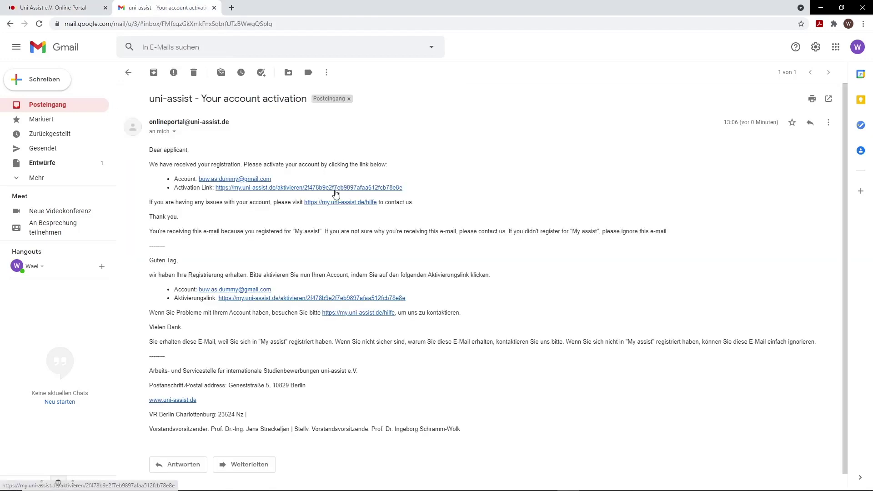
click(252, 190)
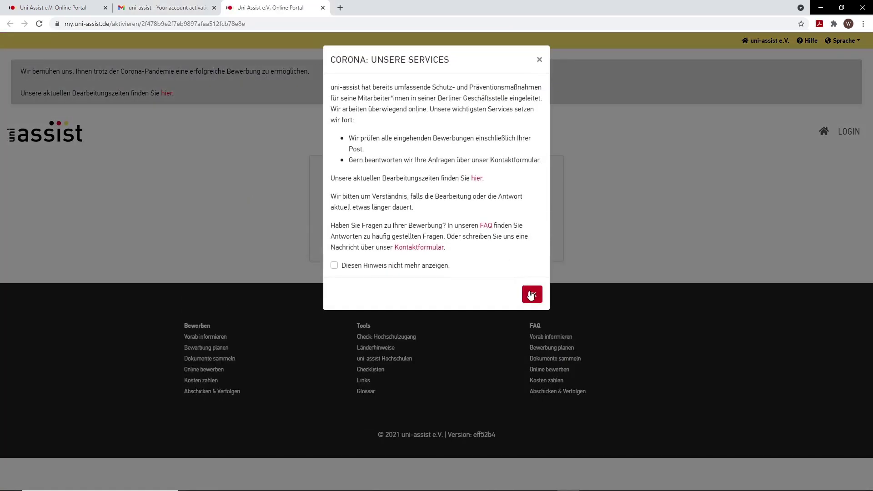
Step: Dismiss the Corona notice and log in with the autofilled account credentials
click(532, 294)
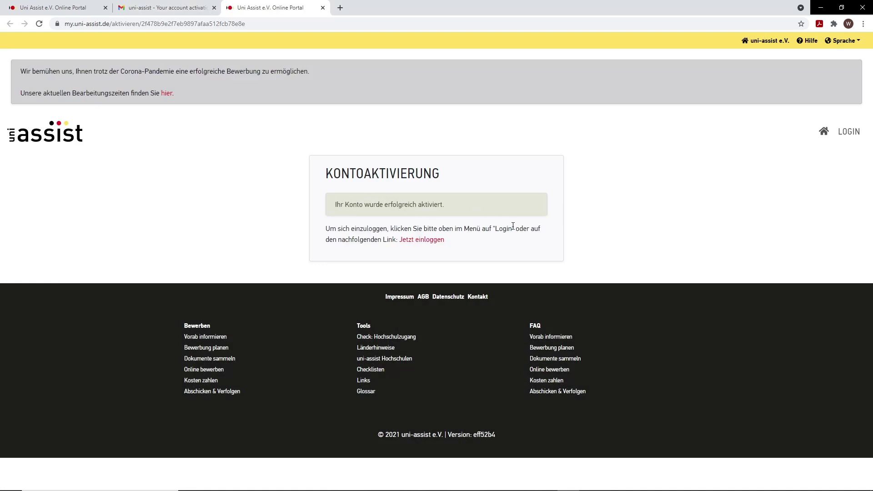
click(410, 240)
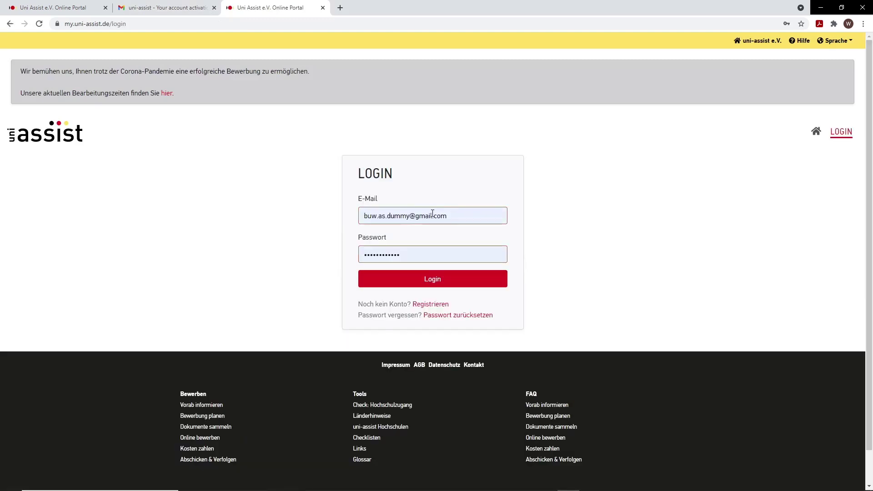
click(456, 218)
key(ctrl+a)
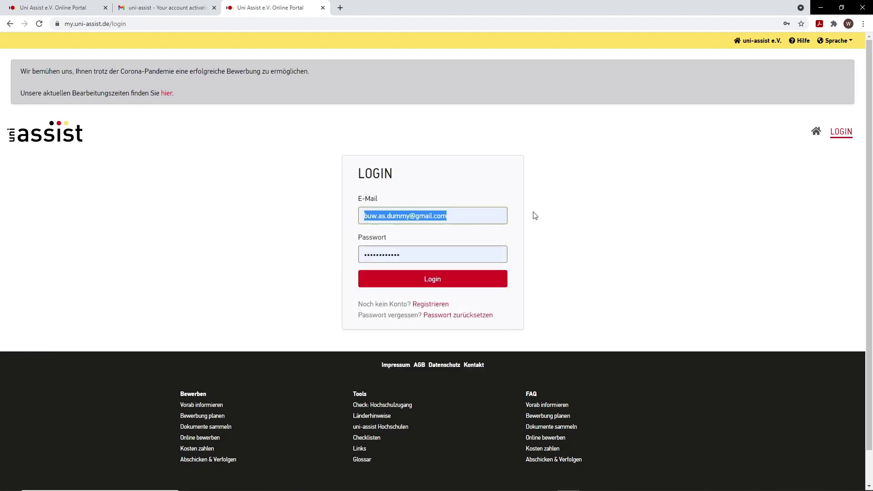
click(433, 282)
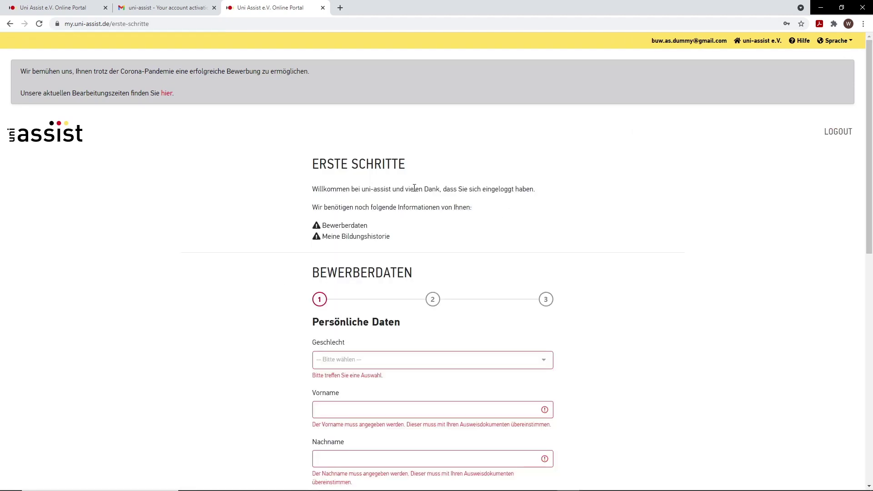
Step: Select Männlich as gender and enter the applicant's first and last name
scroll(415, 188, down, 3)
scroll(421, 114, up, 1)
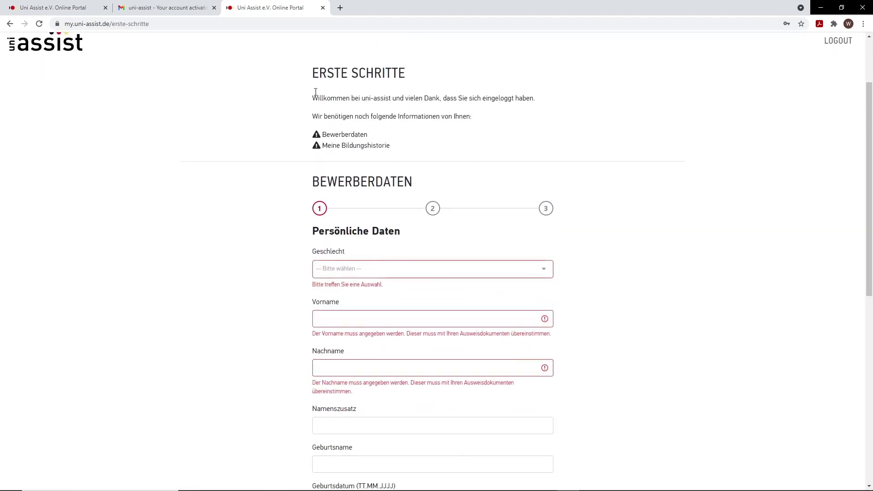
scroll(659, 223, down, 1)
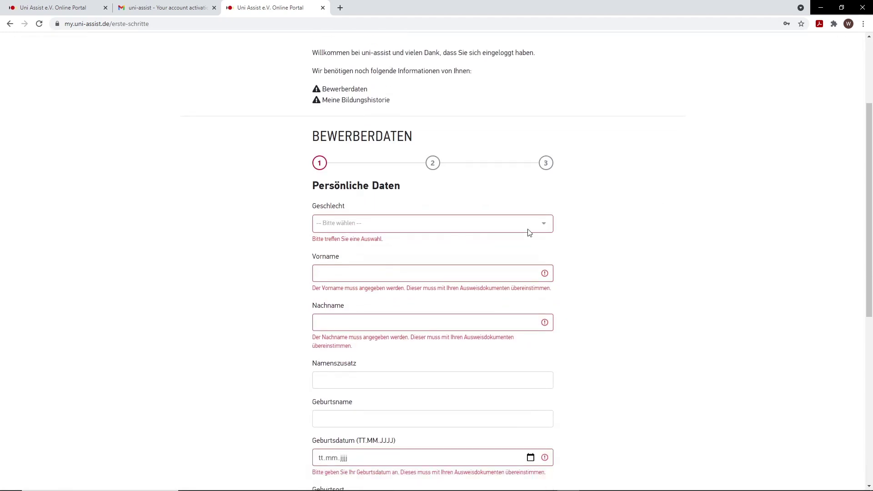
click(528, 229)
key(Up)
key(Return)
scroll(433, 261, down, 2)
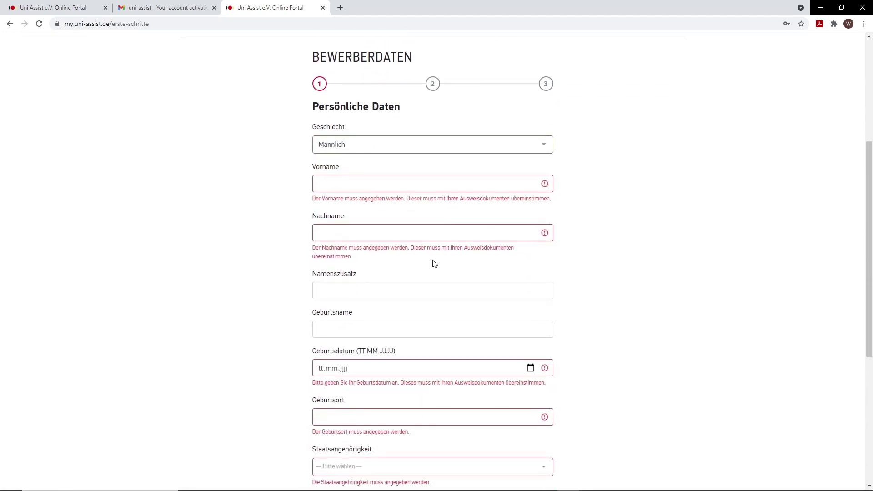
click(399, 177)
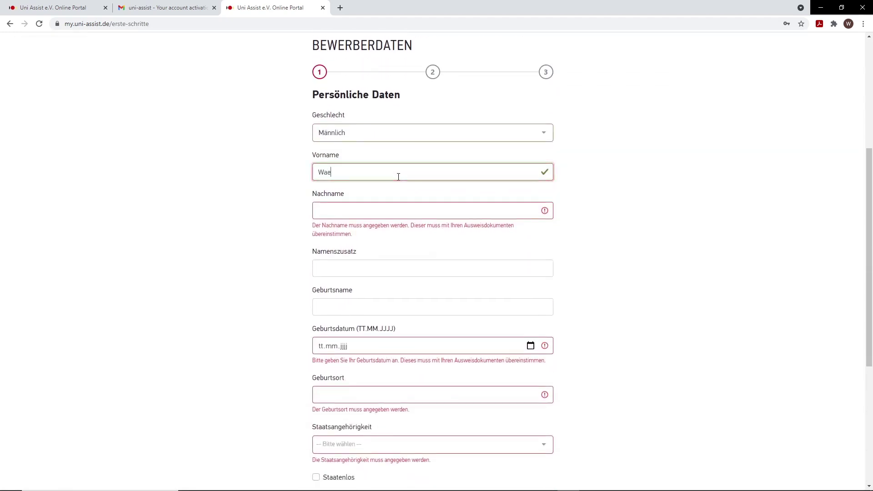
key(Tab)
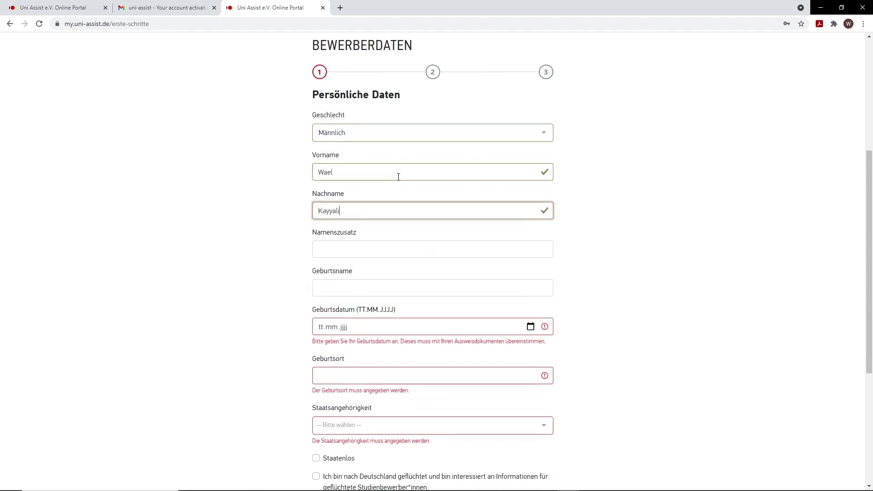
key(Tab)
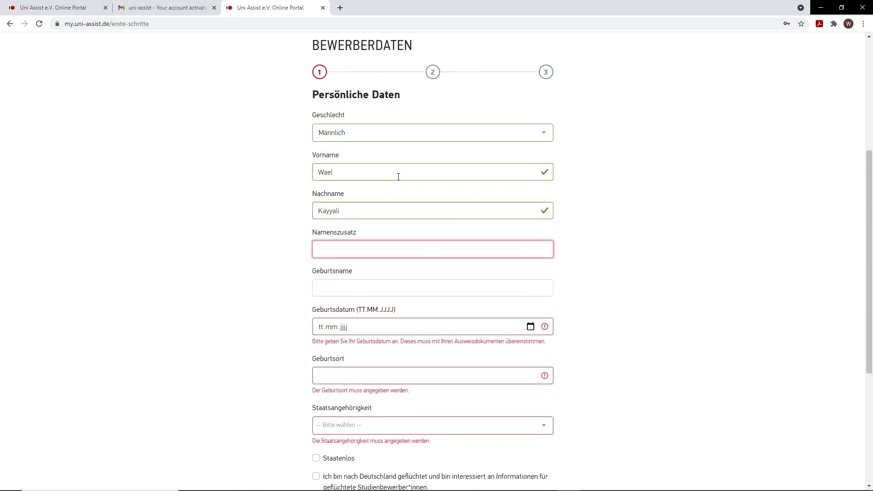
key(Tab)
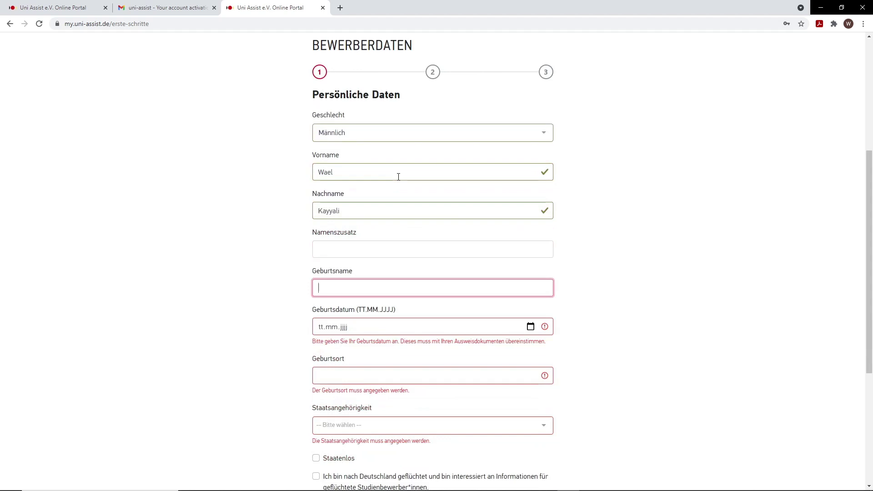
key(Tab)
scroll(663, 229, down, 1)
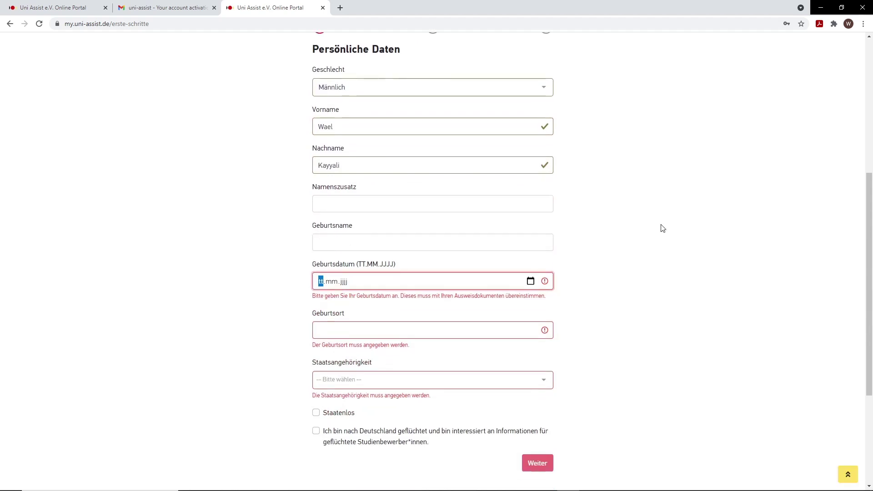
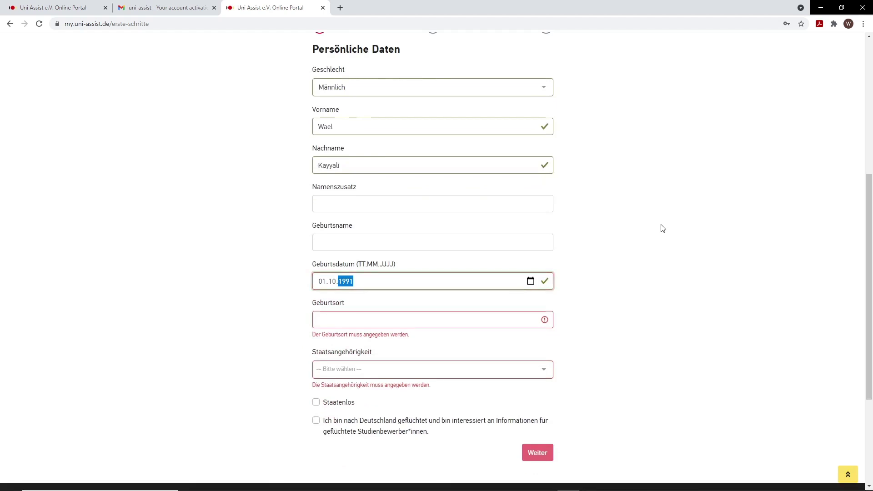
key(Tab)
text(Aleppo)
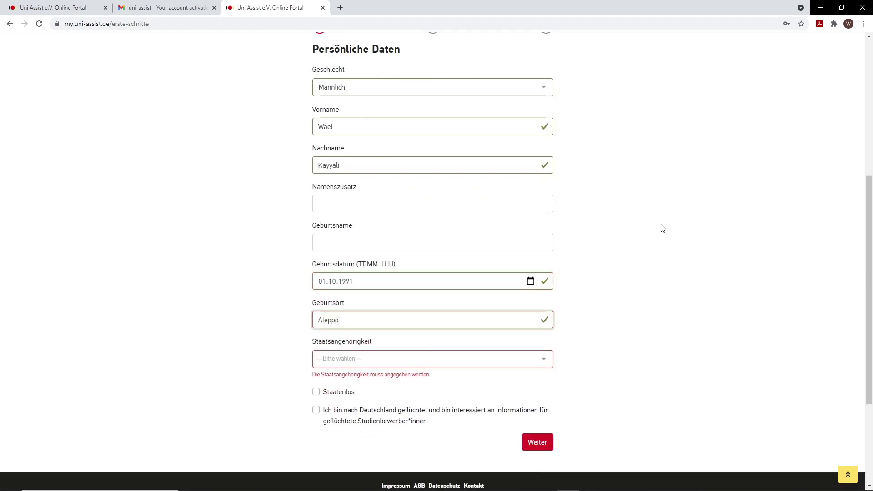
key(Tab)
text(sy)
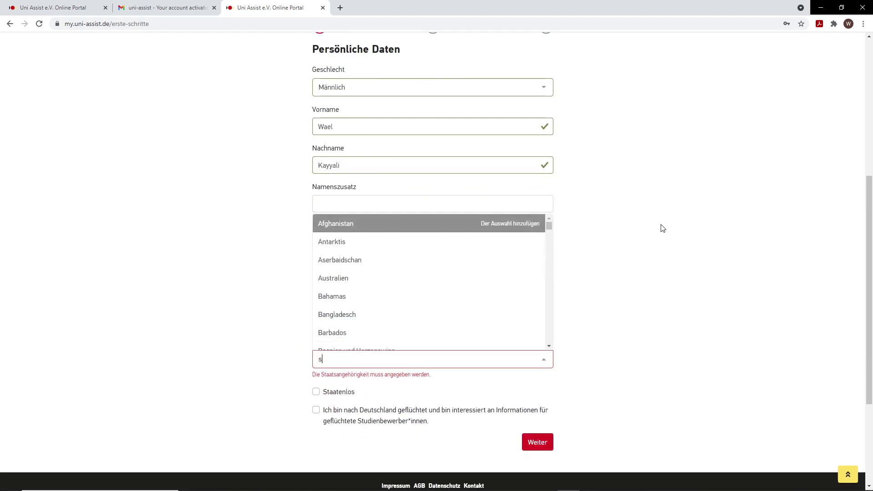
click(327, 341)
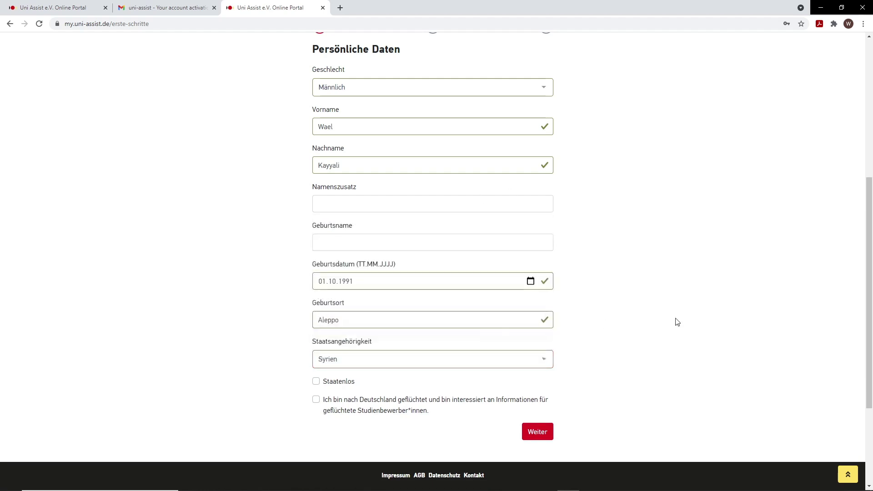
scroll(678, 314, down, 1)
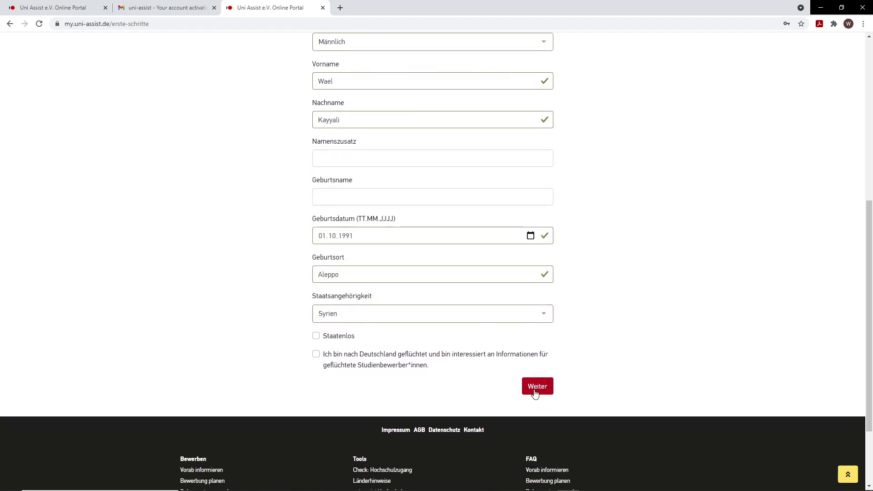
click(537, 386)
Step: Enter the applicant's street and house number in the Kontaktdaten form
scroll(598, 367, up, 5)
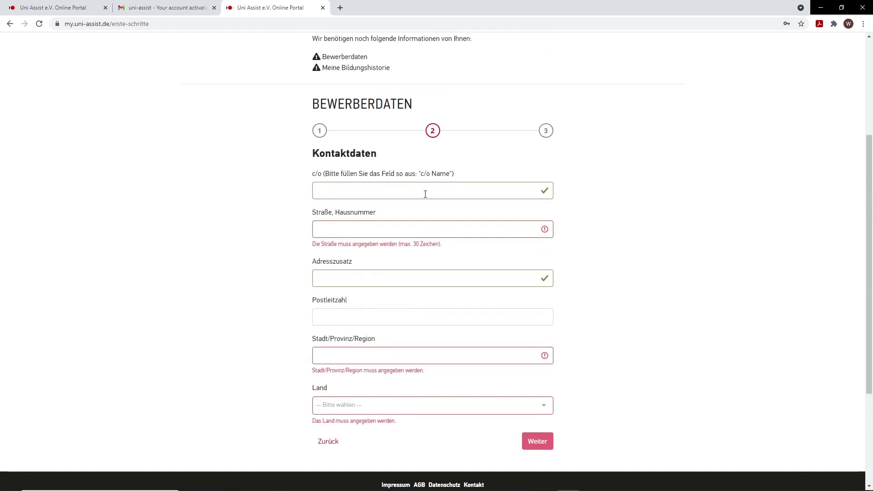
scroll(425, 194, down, 2)
scroll(440, 78, up, 2)
scroll(468, 176, down, 1)
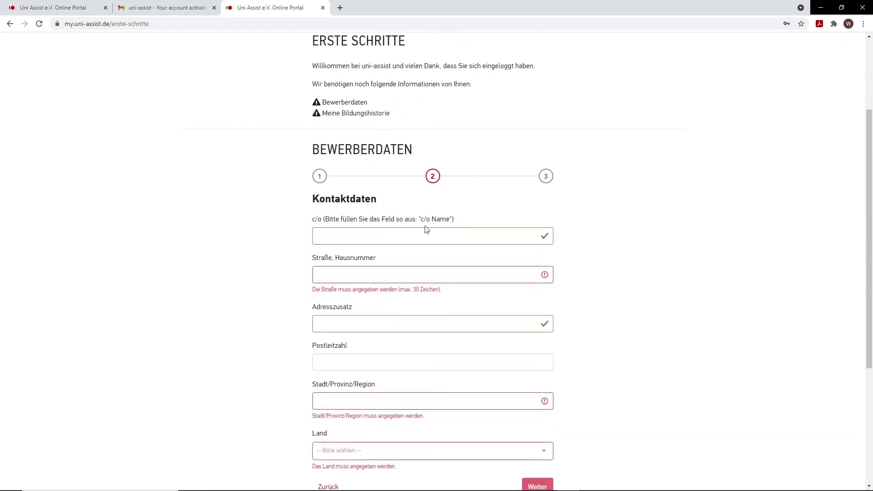
click(375, 276)
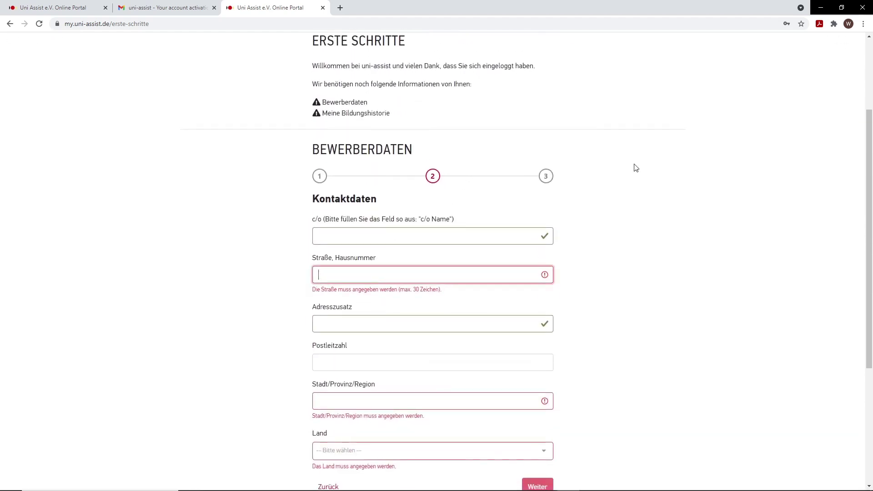
click(439, 235)
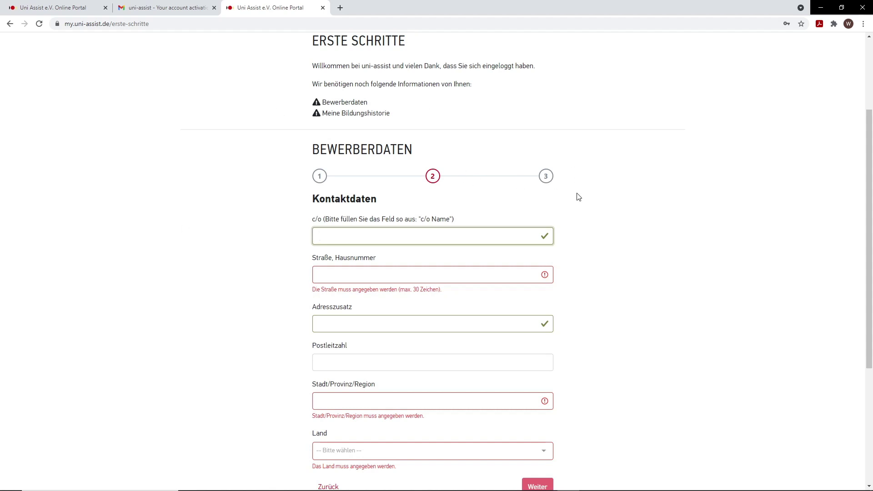
click(368, 275)
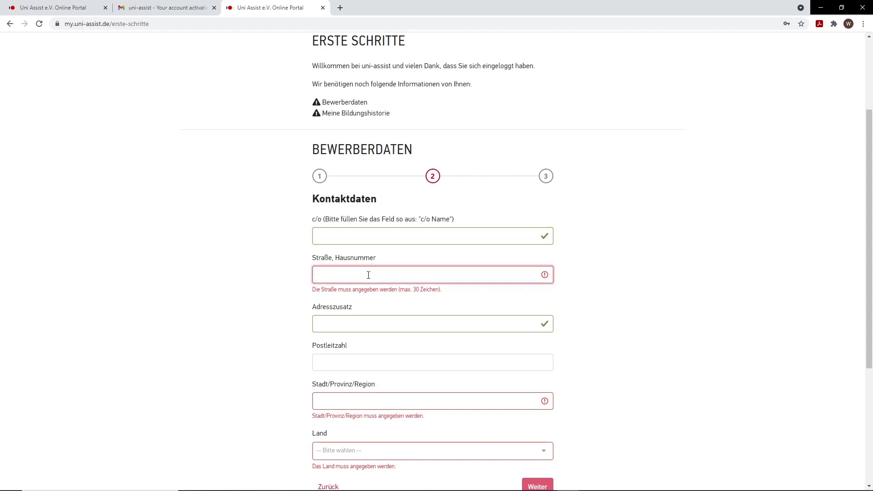
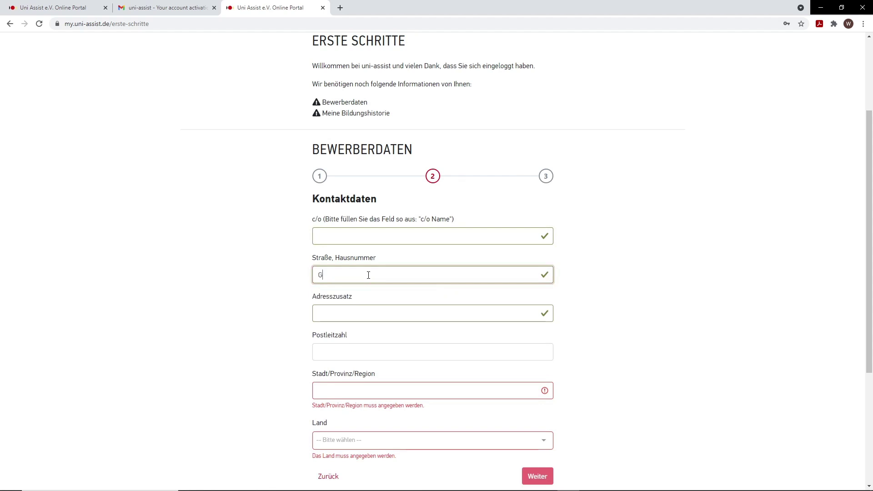
Step: Fill in the postal code and city, and choose Deutschland as the country
key(Tab)
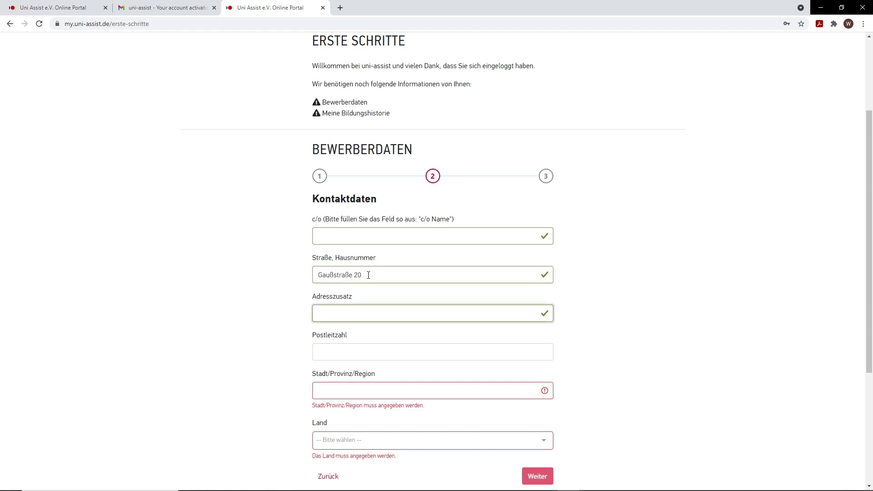
key(Tab)
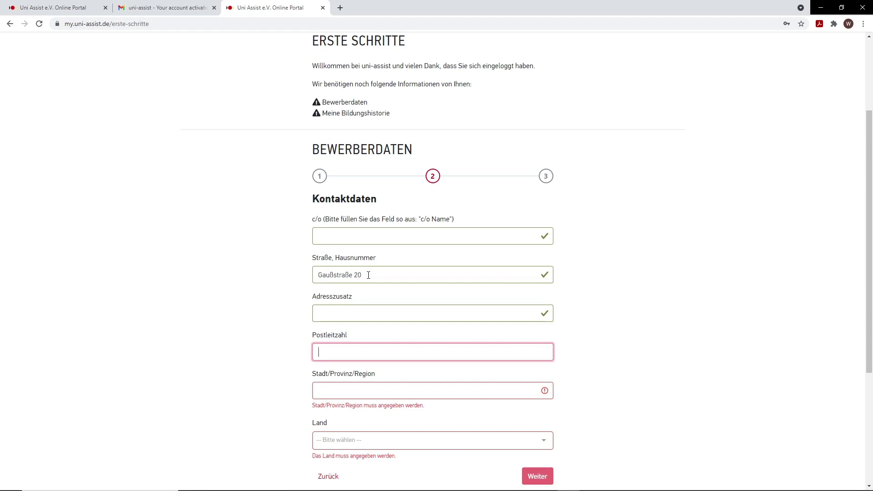
text(42119)
key(Tab)
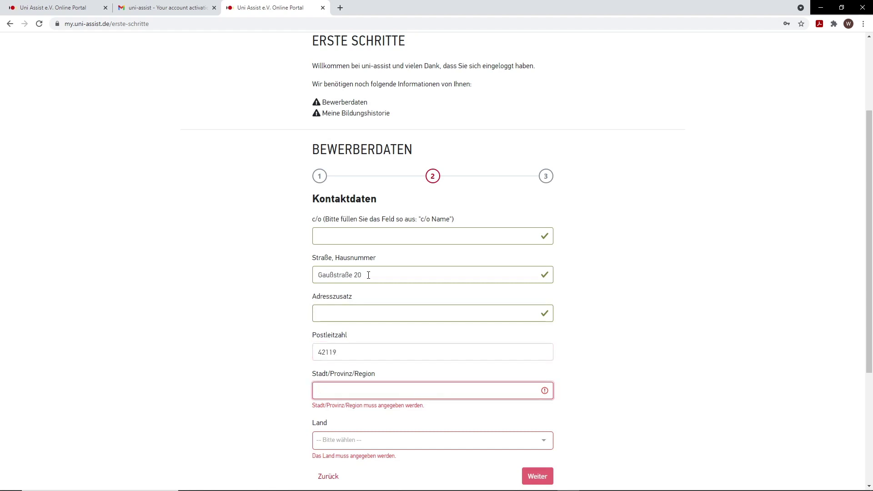
text(Wupperta)
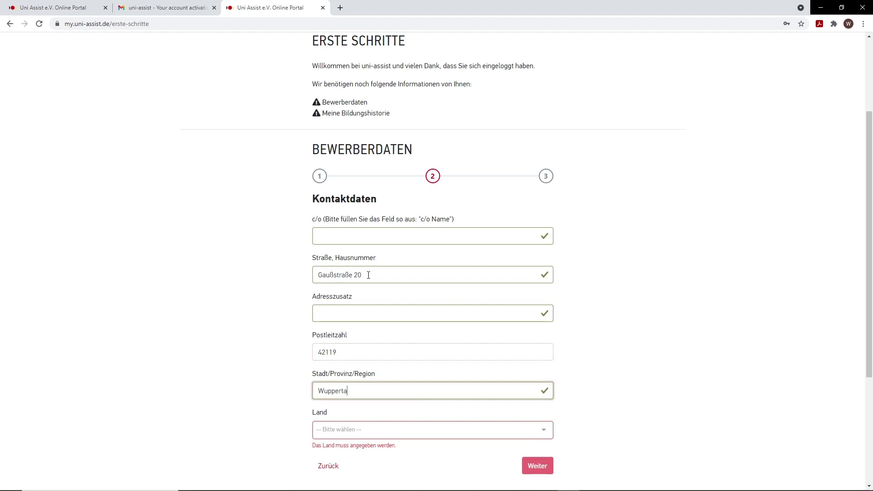
text(l)
scroll(536, 230, down, 1)
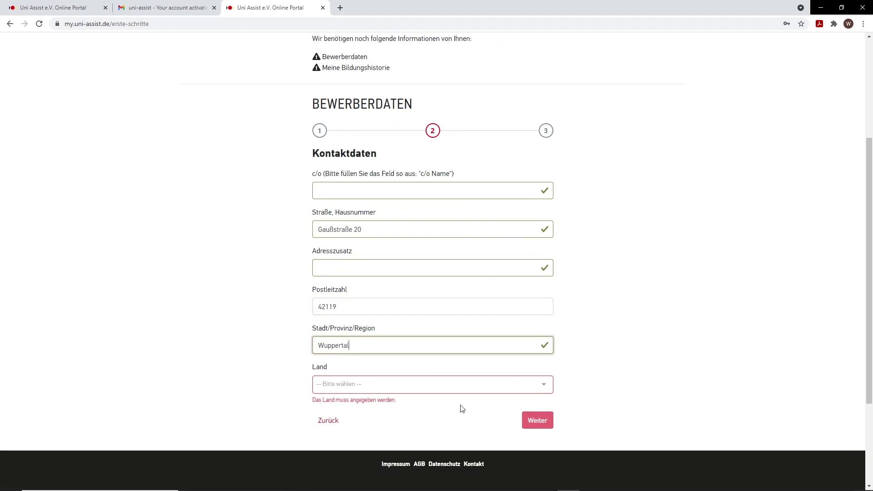
click(444, 385)
text(deu)
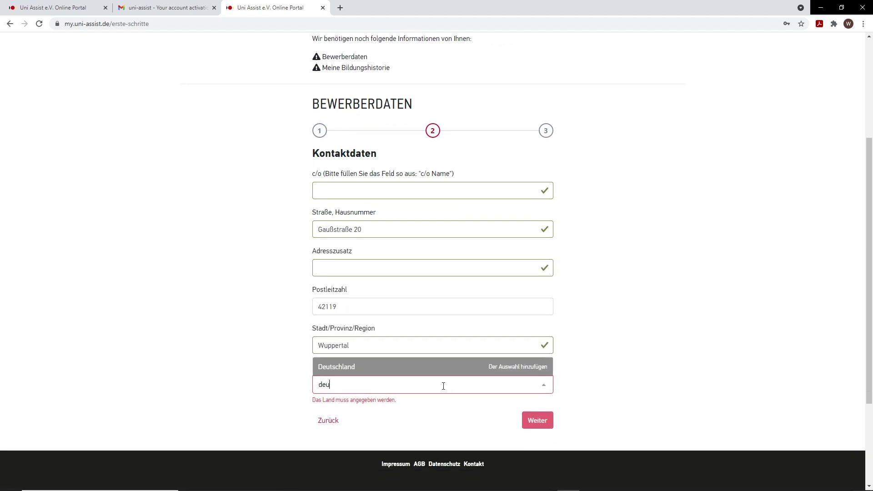
click(396, 370)
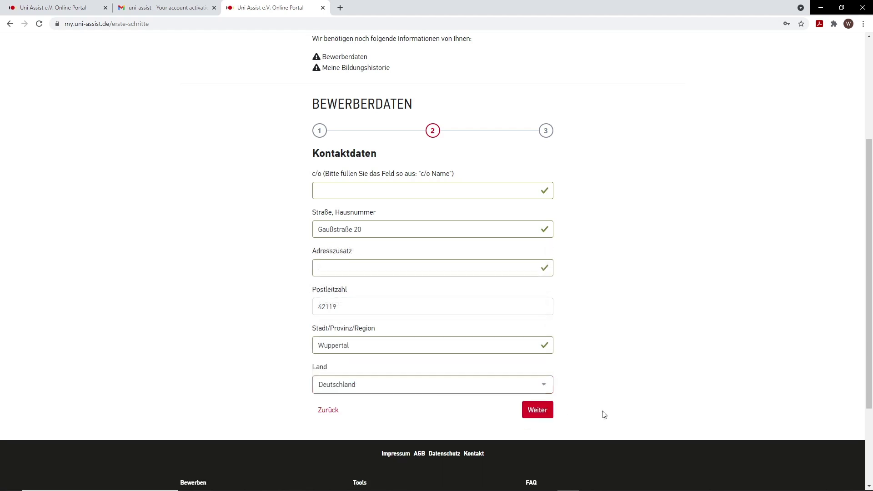
Step: Choose Deutsch as contact language, accept the AGB and submit the applicant data
click(538, 411)
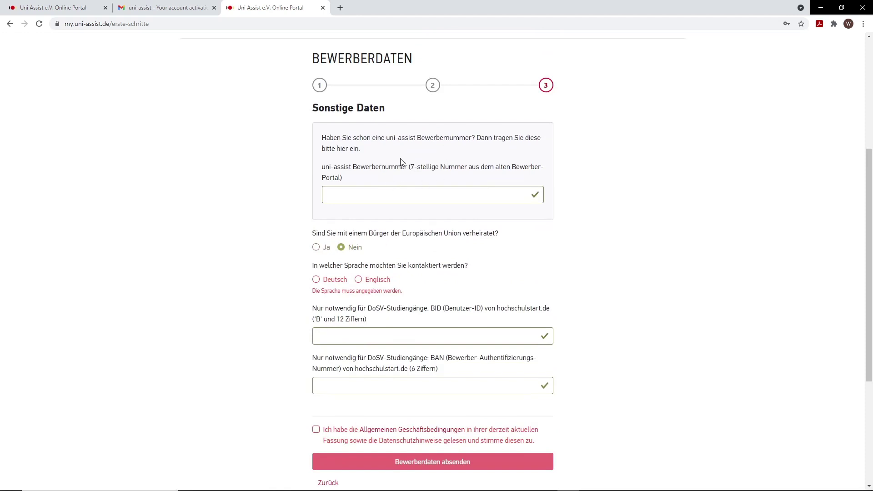
scroll(605, 198, down, 1)
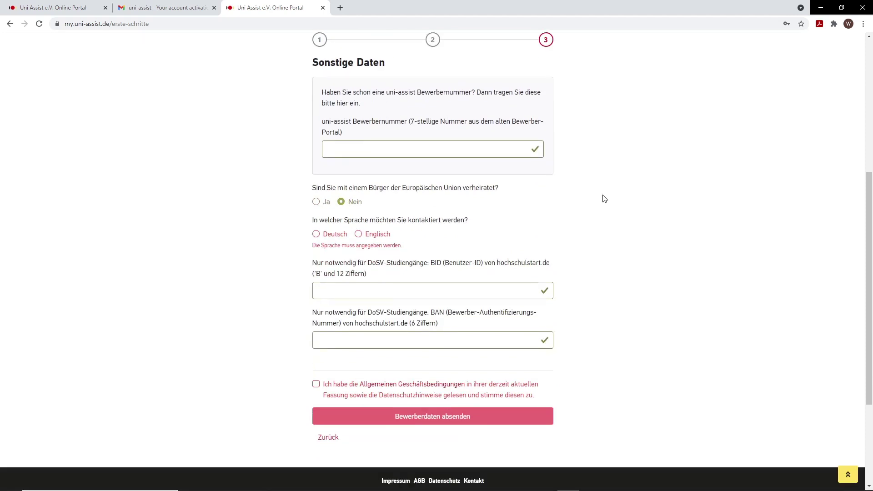
scroll(587, 203, down, 1)
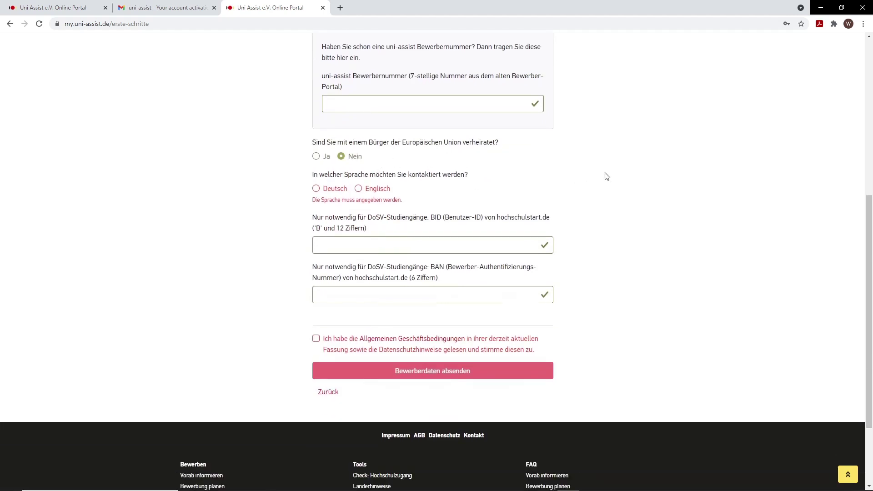
click(316, 189)
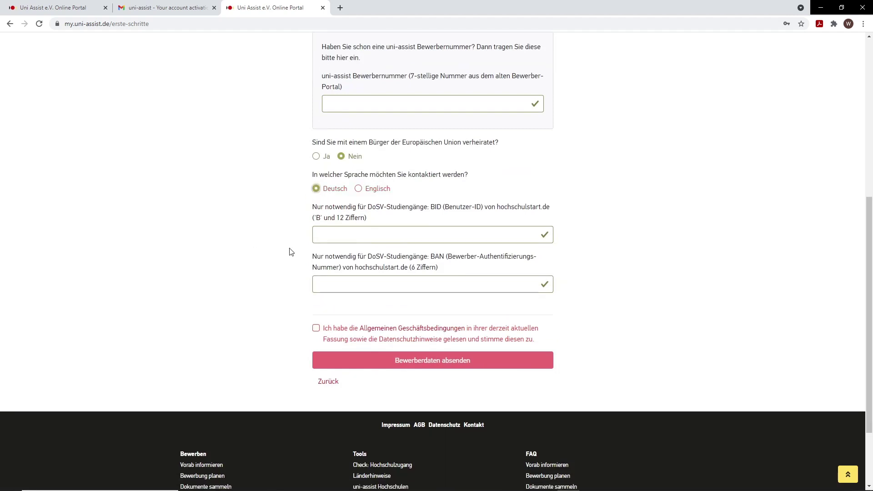
scroll(636, 268, down, 1)
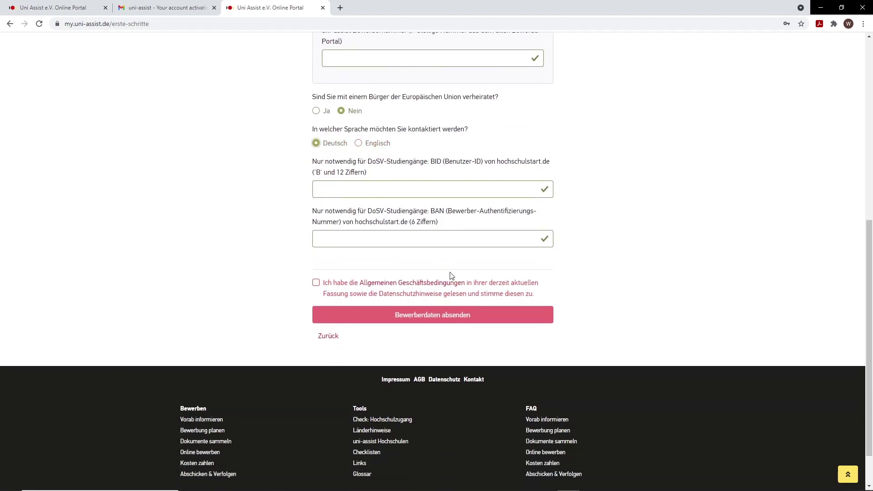
click(316, 285)
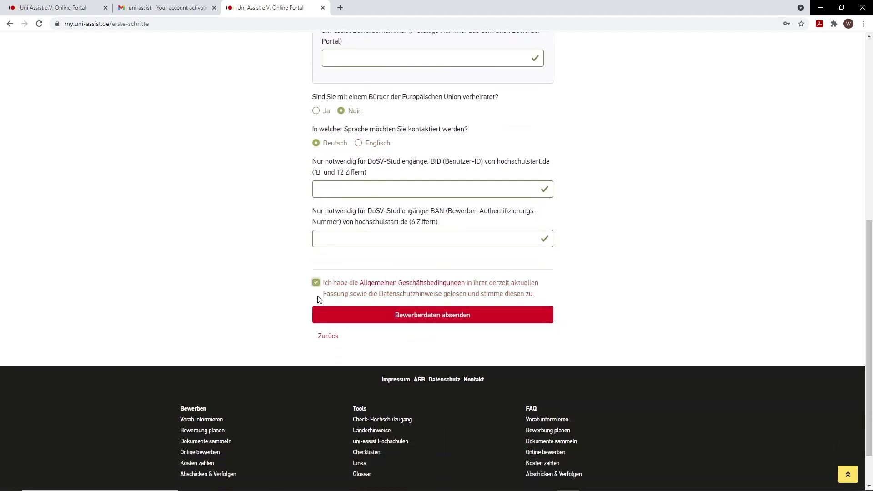
click(468, 318)
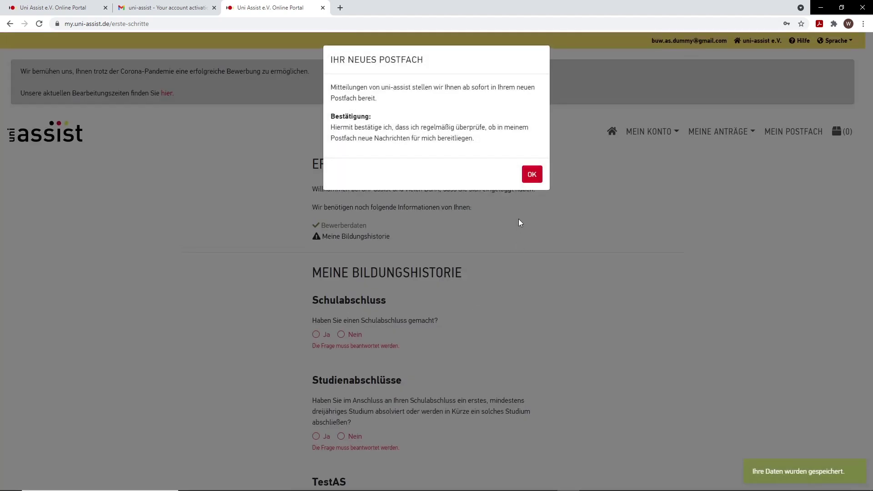
Step: Record a Syrian Scientific Section secondary school leaving certificate
click(532, 175)
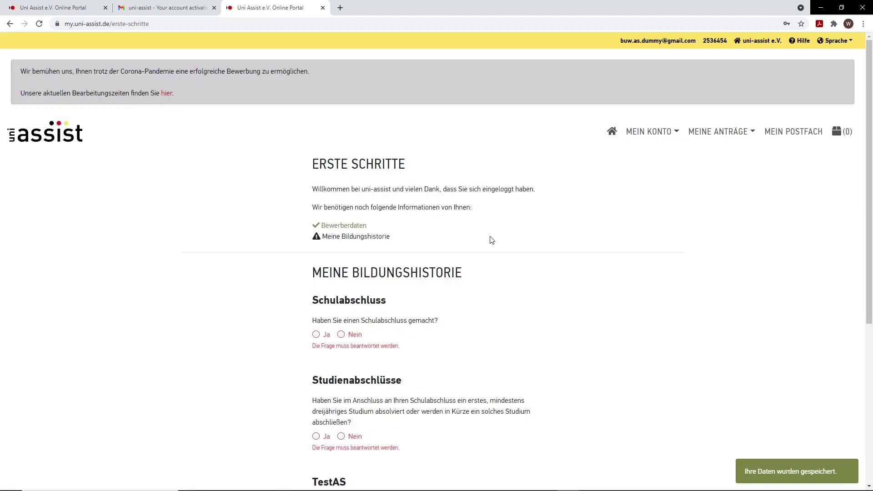
scroll(384, 159, down, 1)
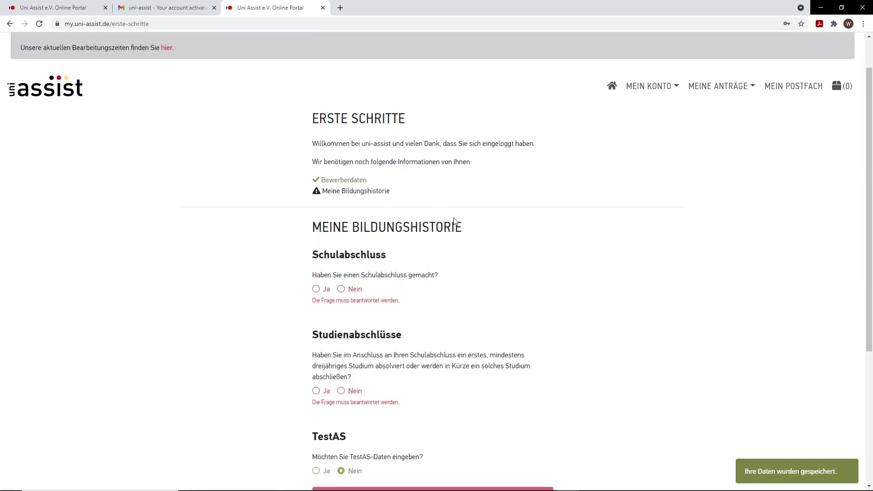
scroll(446, 209, down, 1)
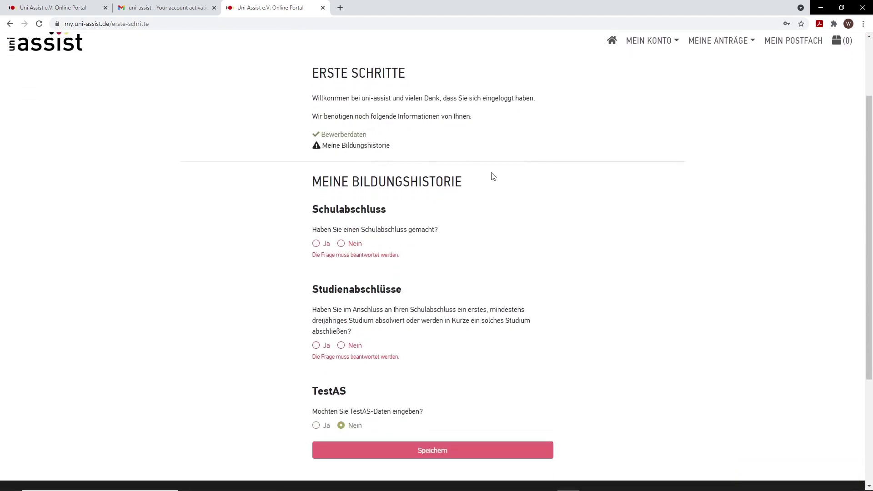
scroll(478, 191, down, 1)
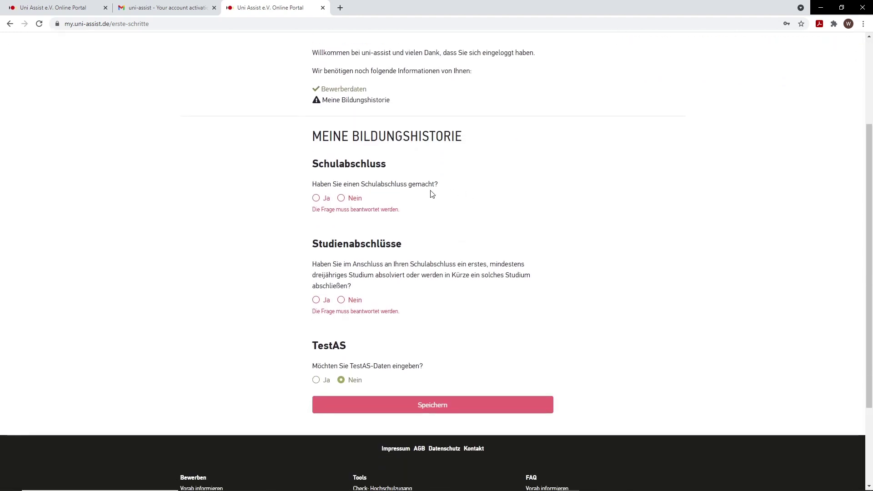
click(317, 198)
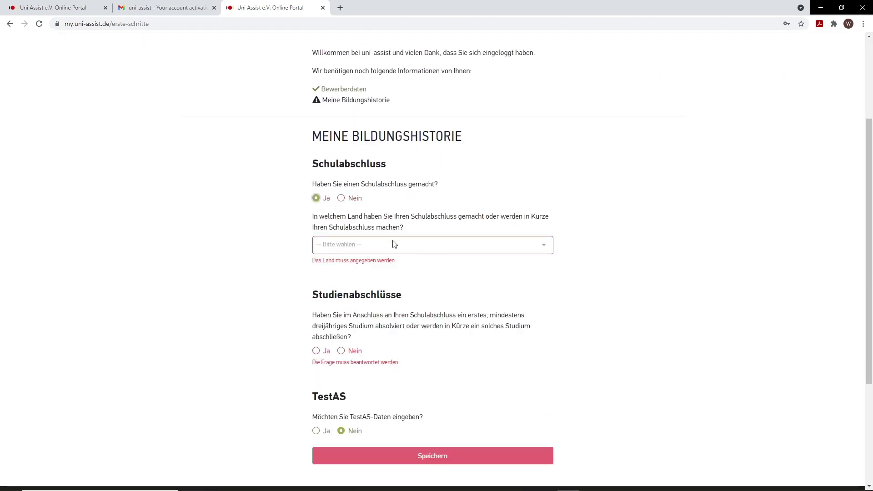
click(396, 245)
text(syr)
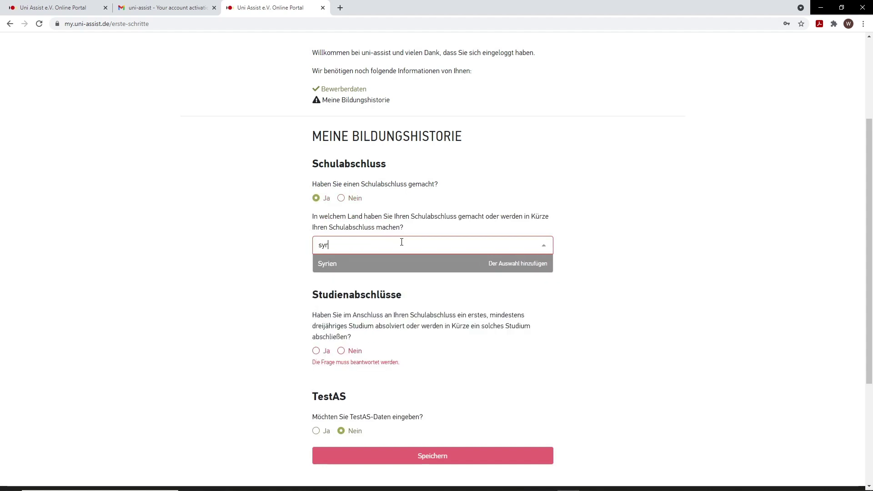
click(394, 268)
click(456, 287)
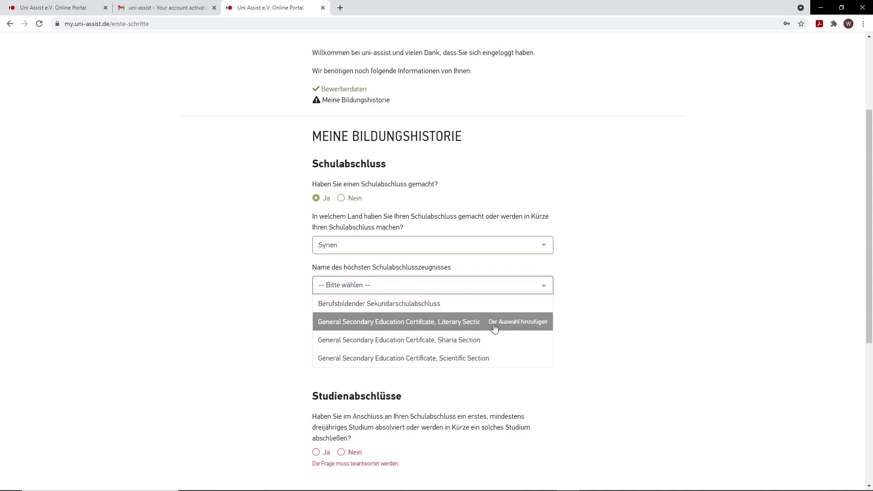
click(473, 359)
Step: Answer Nein to Feststellungsprüfung and previous degree, then save the education history
scroll(591, 319, down, 1)
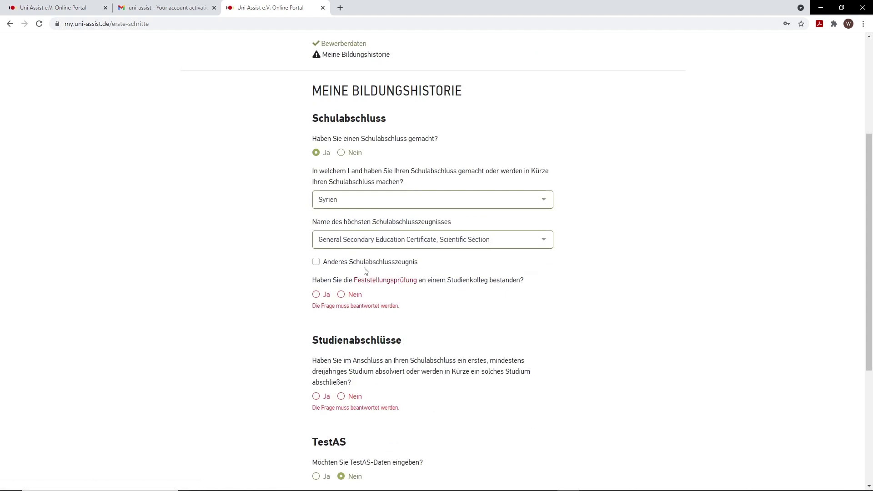
scroll(405, 293, down, 1)
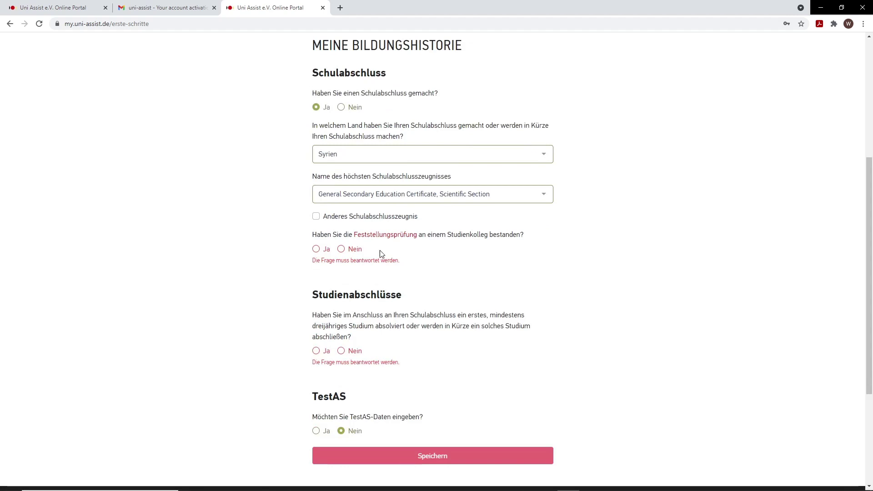
click(342, 250)
scroll(428, 280, down, 1)
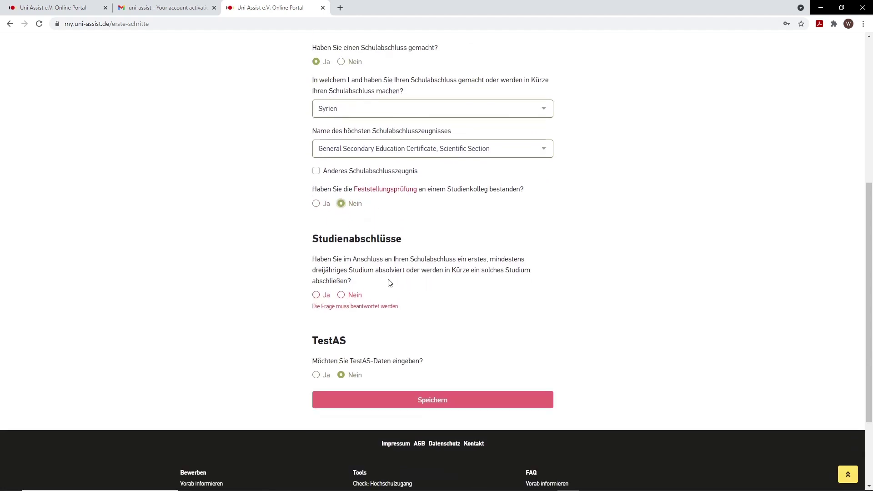
click(344, 296)
scroll(350, 300, down, 1)
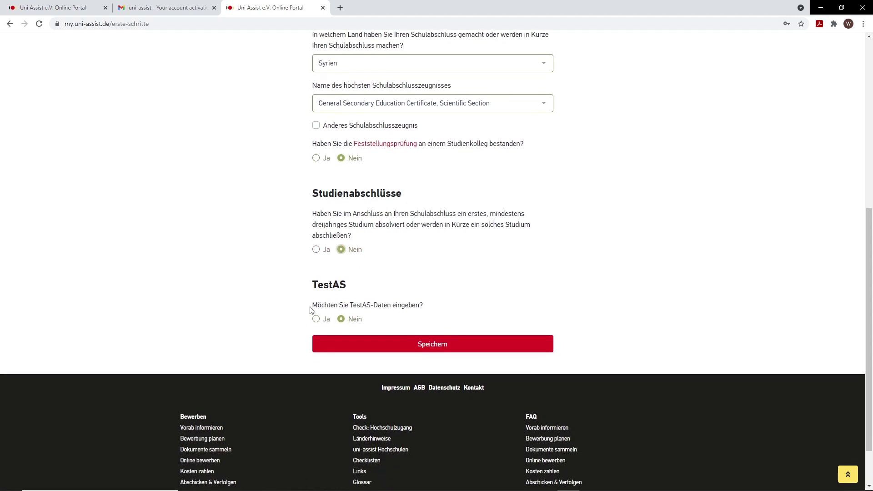
drag(313, 305, 428, 307)
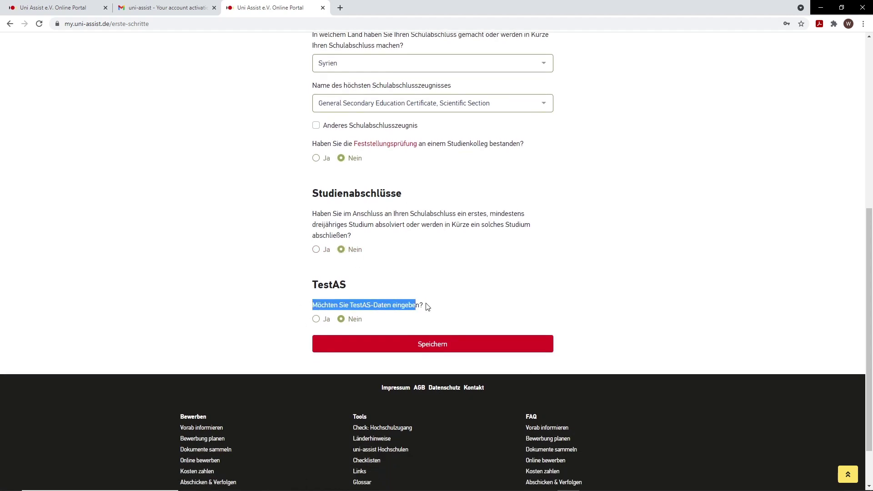
click(432, 306)
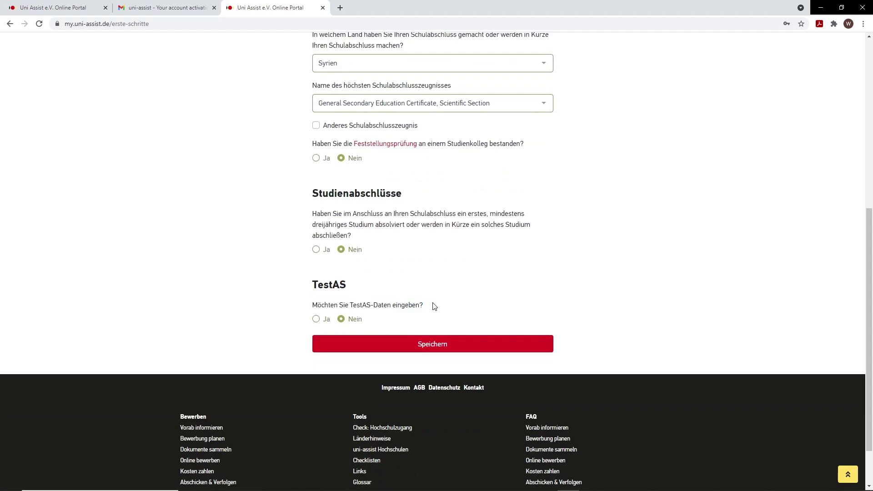
click(401, 344)
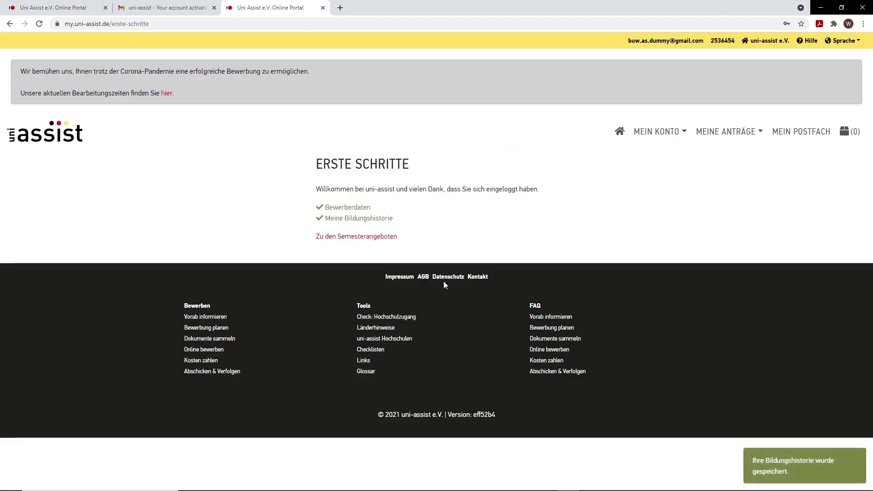
Step: Filter the Wintersemester 2021/22 offers to Bergische Universität Wuppertal and search 'elektr'
click(380, 241)
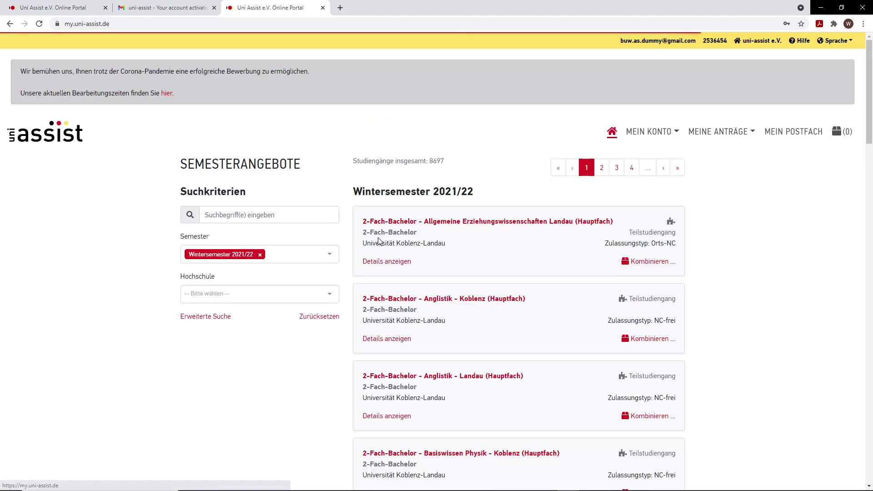
click(279, 211)
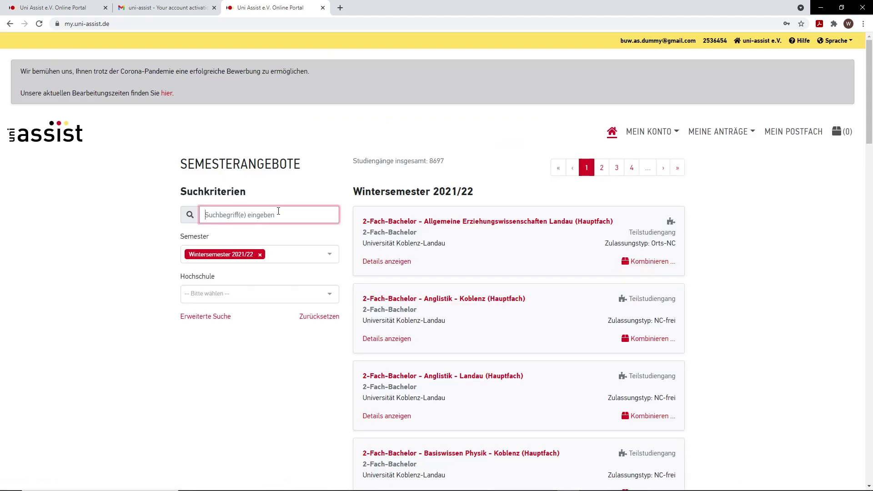
click(236, 294)
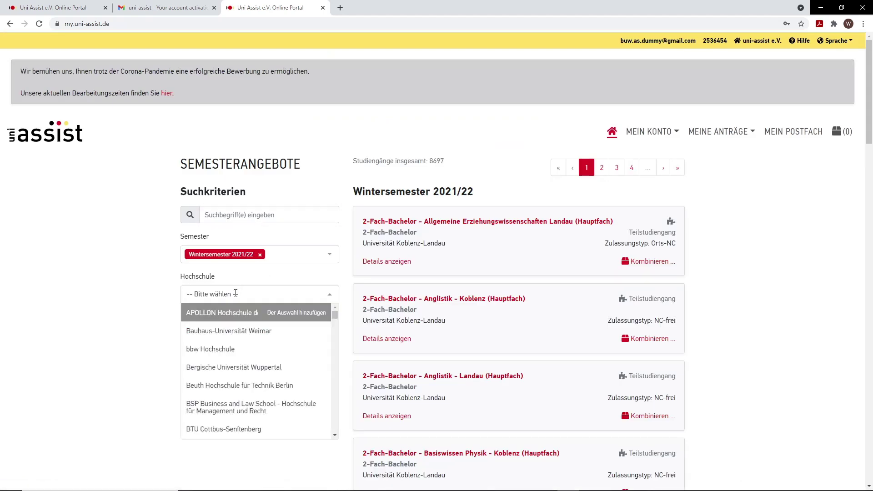
click(234, 367)
click(240, 215)
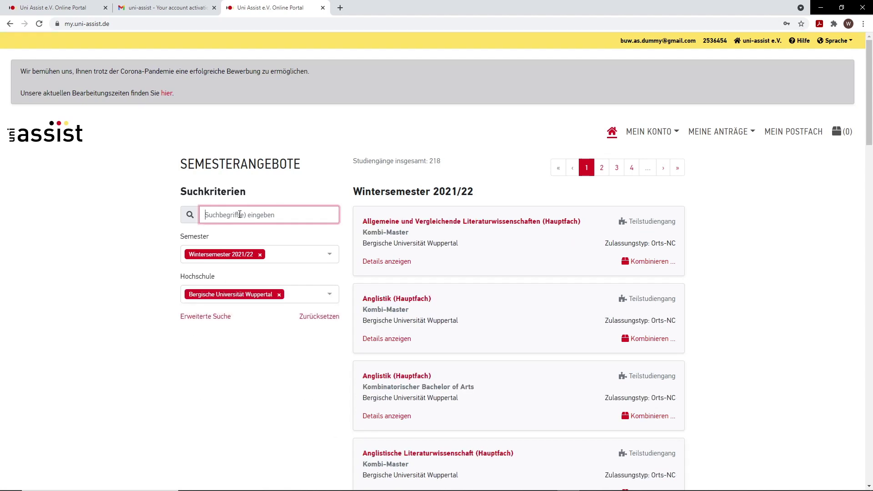
text(el)
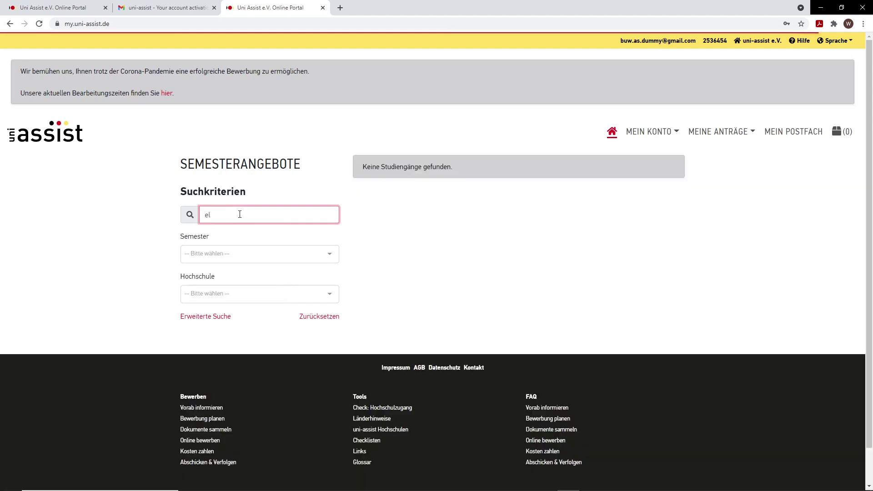
text(e)
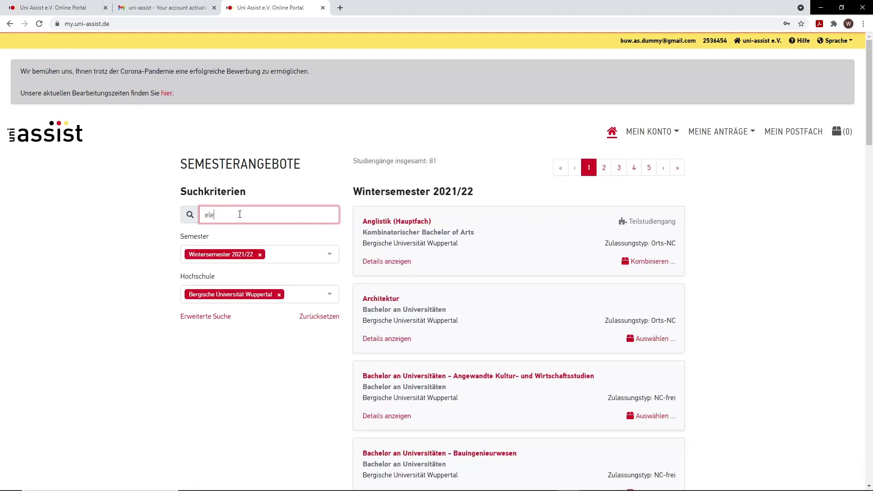
text(ktr)
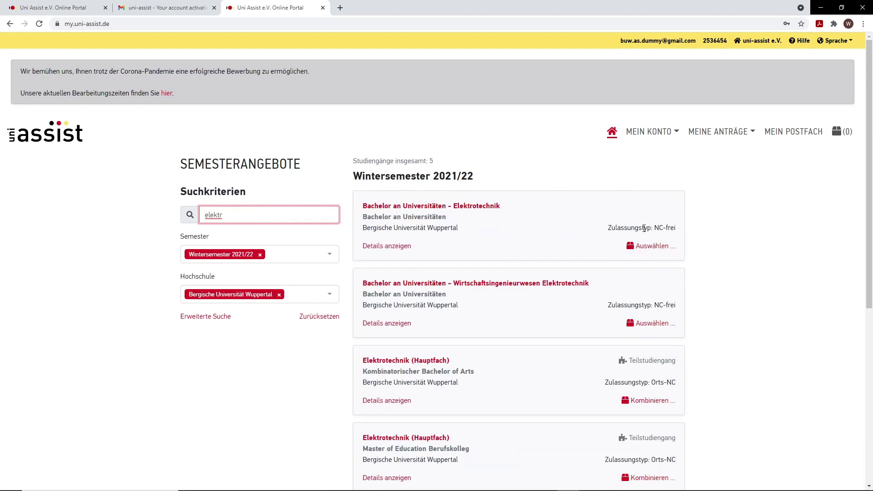
Step: Review the five Elektrotechnik results and start selecting Bachelor Elektrotechnik
drag(655, 228, 676, 228)
click(523, 217)
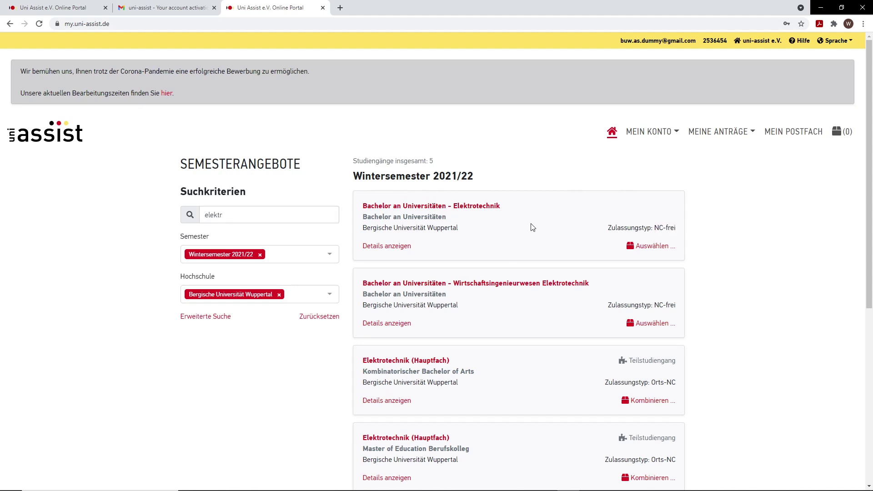
scroll(532, 218, down, 1)
scroll(497, 373, down, 2)
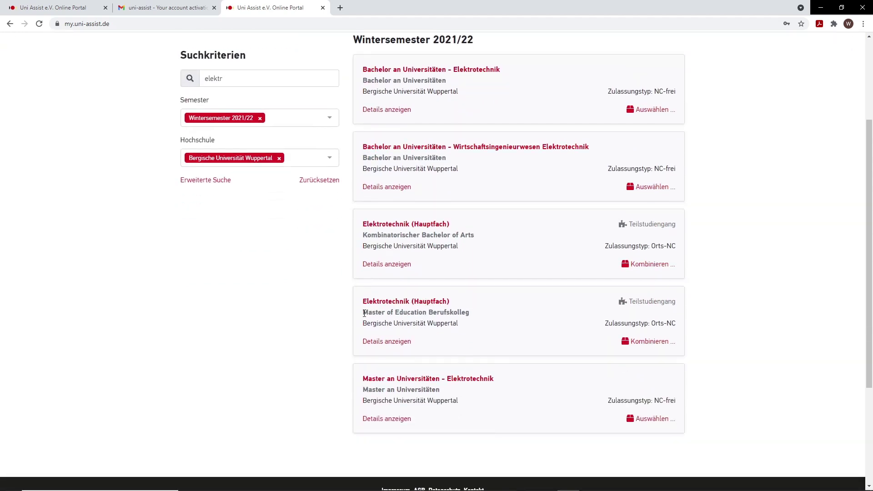
drag(364, 314, 475, 314)
scroll(430, 241, up, 1)
scroll(429, 246, up, 2)
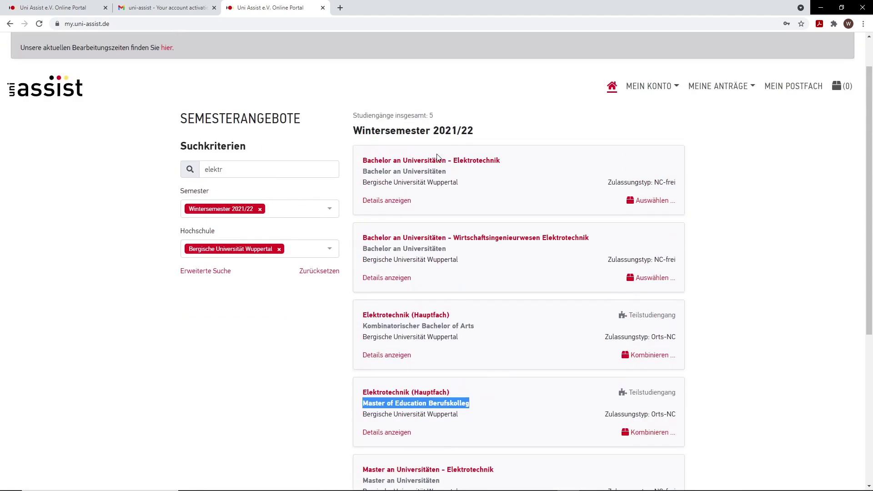
click(652, 201)
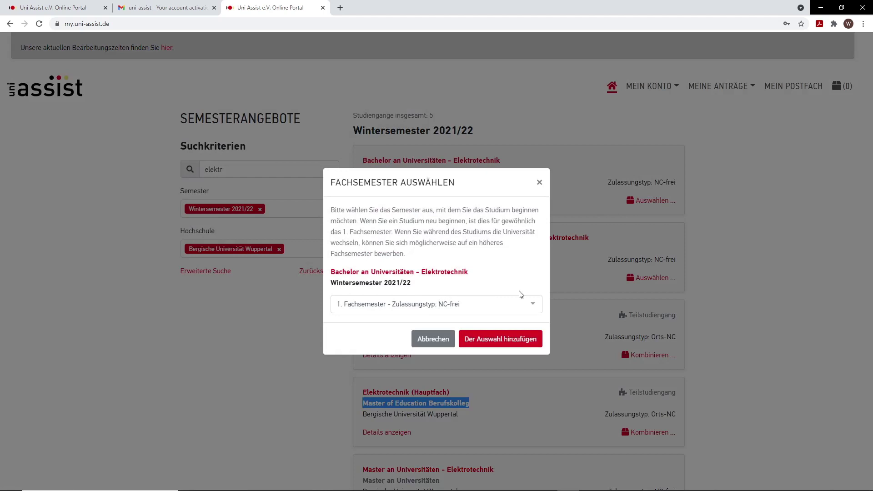
Step: Add Bachelor Elektrotechnik for the 1. Fachsemester and view the selection list (1)
click(494, 339)
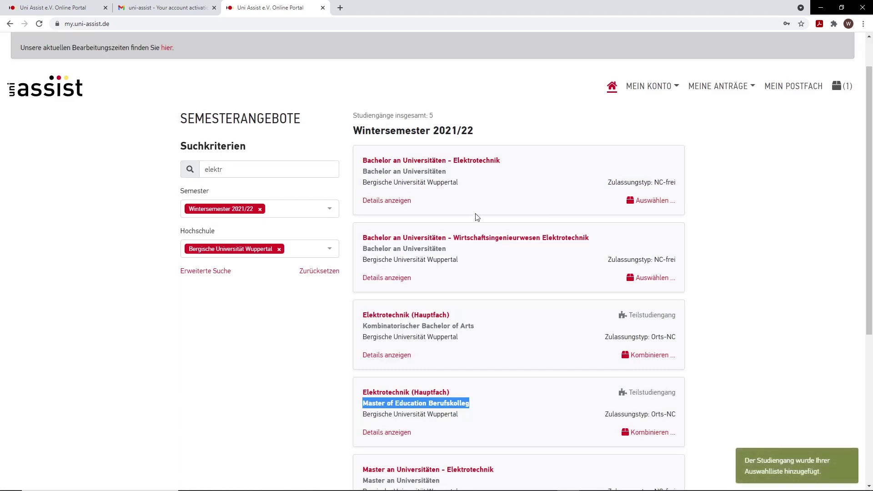
click(807, 137)
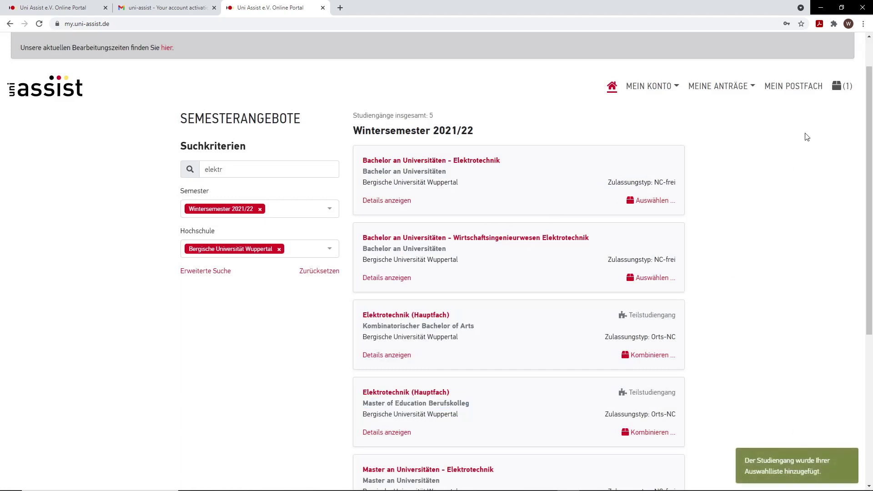
click(844, 87)
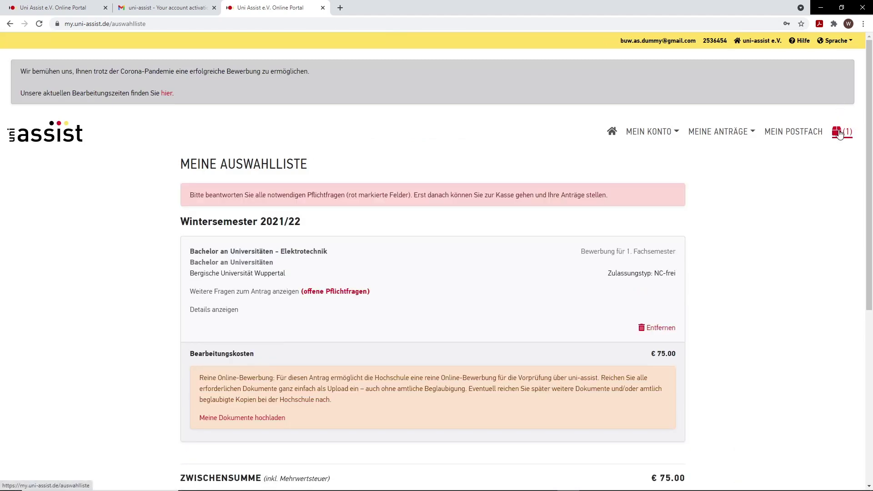
Step: Show the open mandatory questions (Weitere Fragen zum Antrag) for the Elektrotechnik application
scroll(330, 175, down, 1)
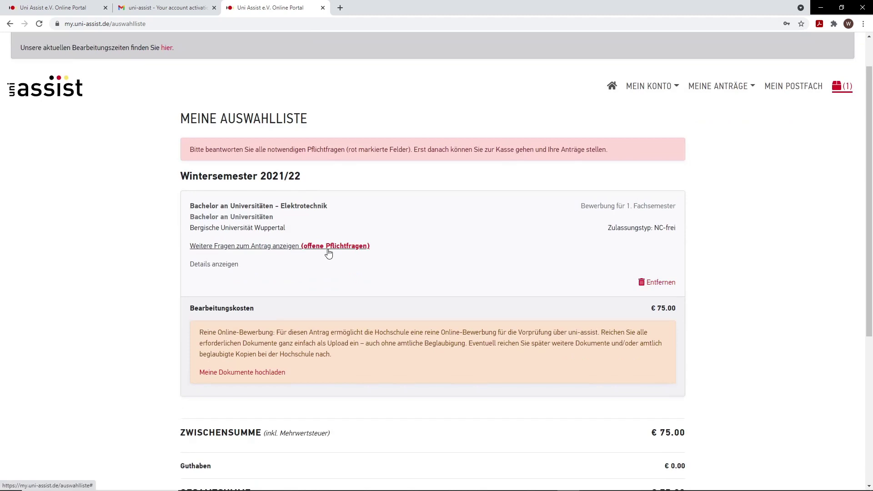
click(304, 248)
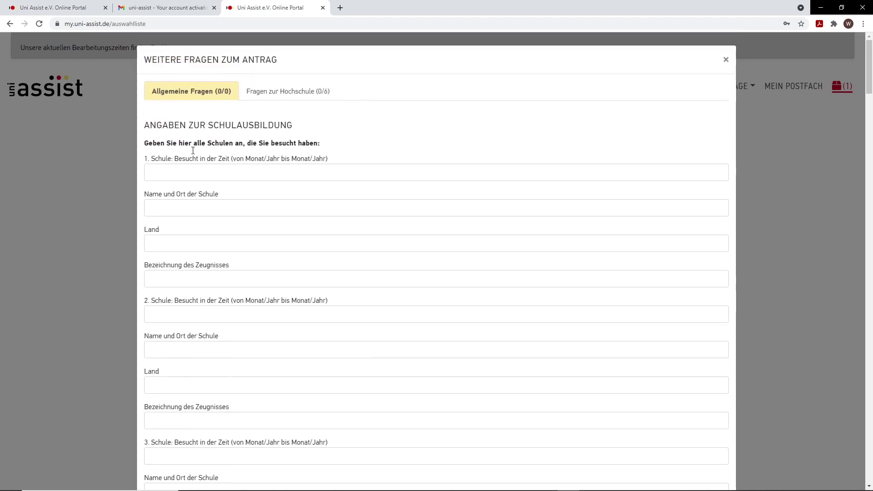
Step: Enter the first school's attendance period as 9/1996 bis 9/2009
click(167, 173)
scroll(256, 138, down, 1)
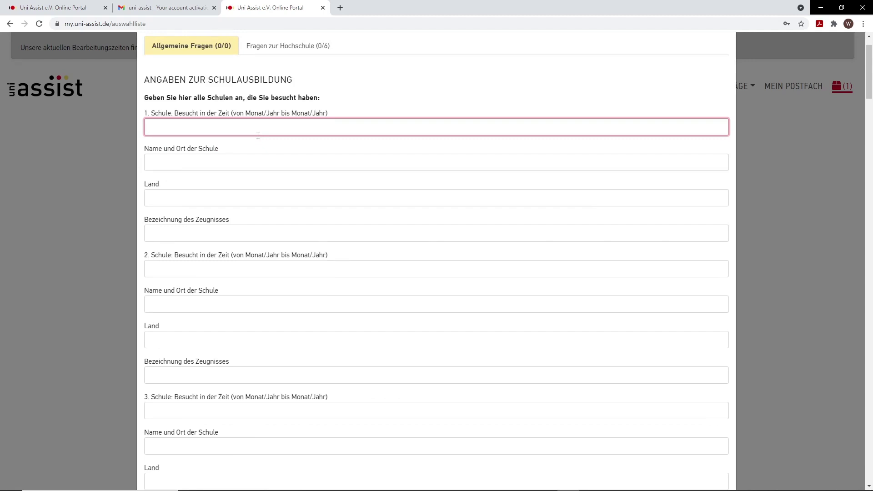
text(Farah)
key(BackSpace)
key(BackSpace)
key(BackSpace)
key(BackSpace)
key(BackSpace)
text(9/99)
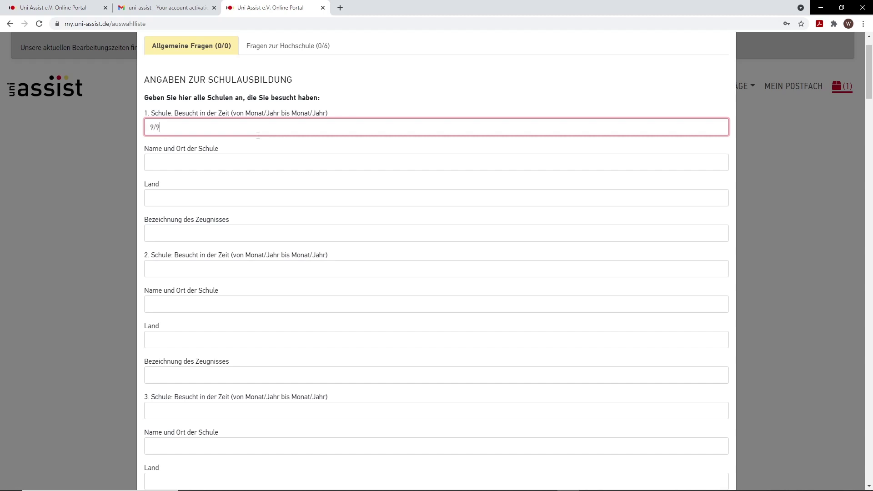
key(BackSpace)
key(BackSpace)
text(1996 bis 29/2009)
key(Tab)
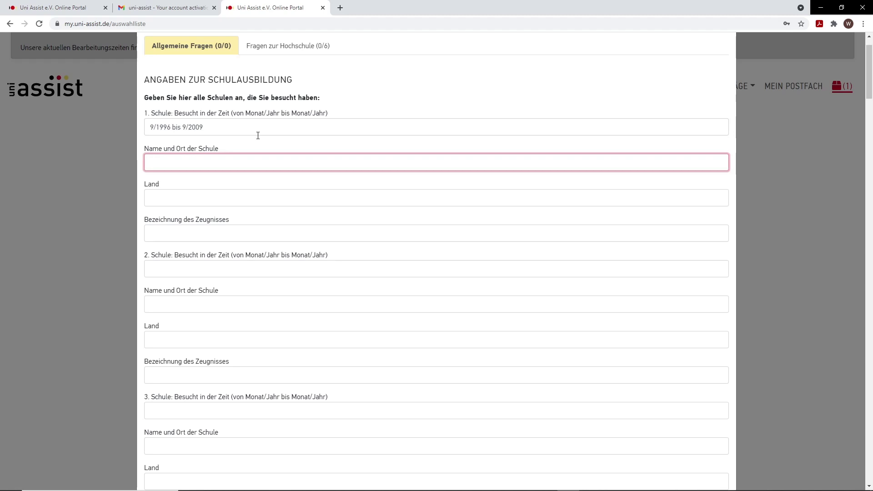
Step: Record the first school as Al-Farah in Syrien, with certificate Sekundarschulabschluss
scroll(217, 163, down, 1)
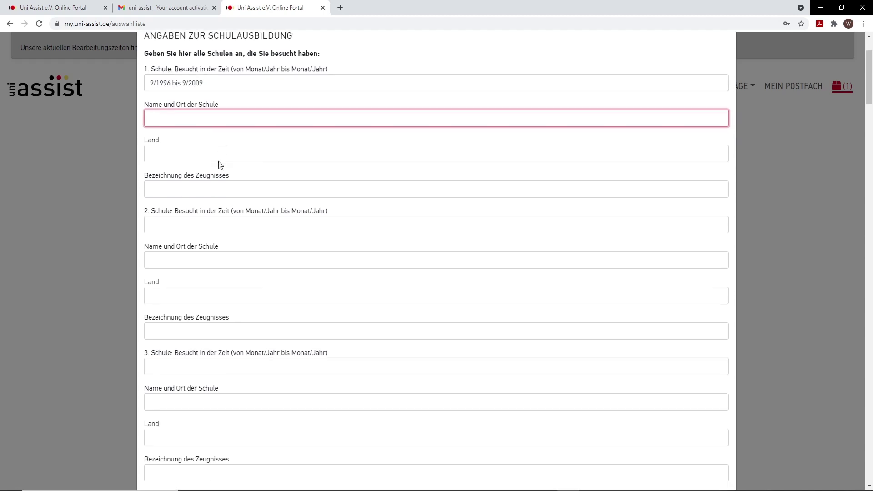
text(Al)
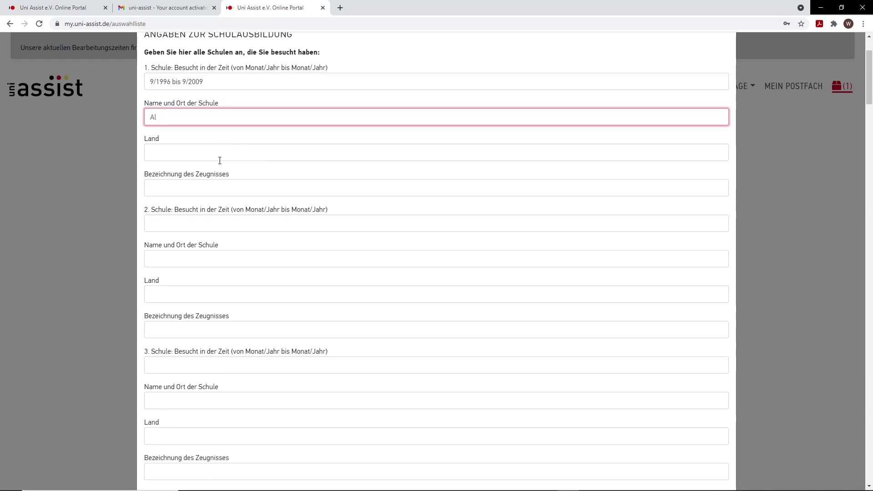
text(-Farah)
click(204, 153)
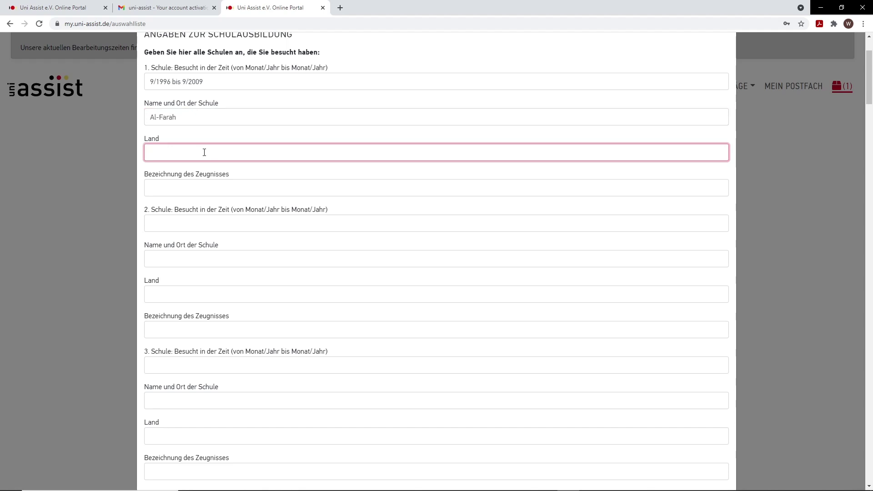
text(Syrien)
key(Tab)
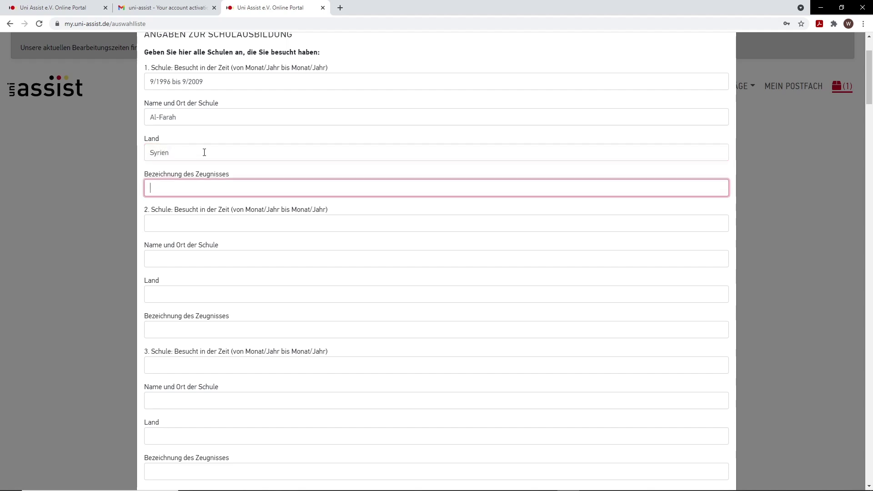
text(Sekundarschulabshc)
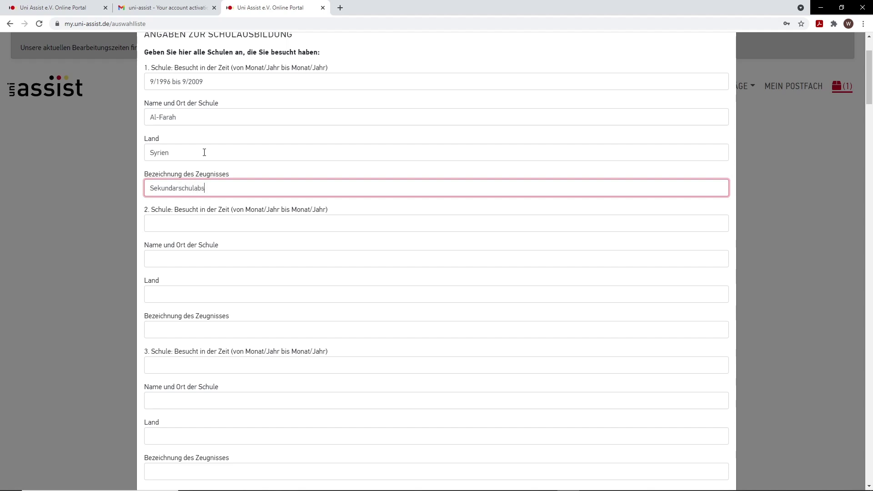
key(BackSpace)
key(BackSpace)
text(chluss)
click(176, 219)
scroll(226, 207, down, 2)
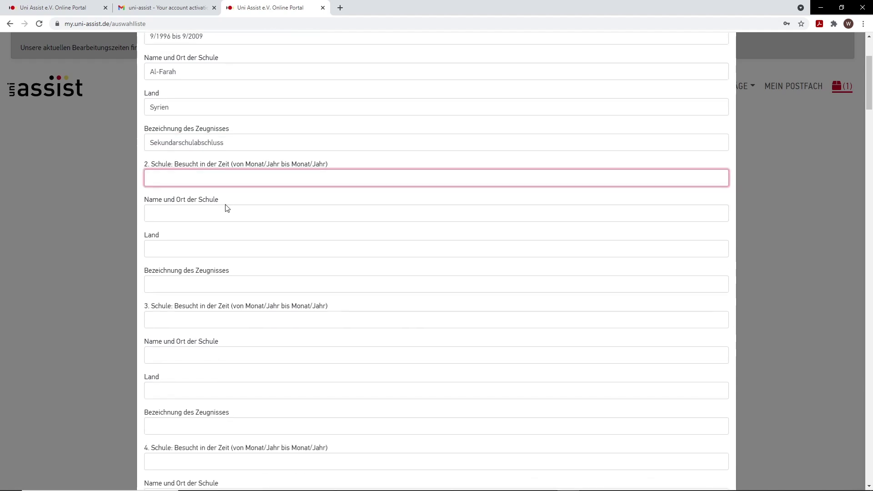
Step: Answer nein to the question about a passed university entrance exam
scroll(289, 271, down, 4)
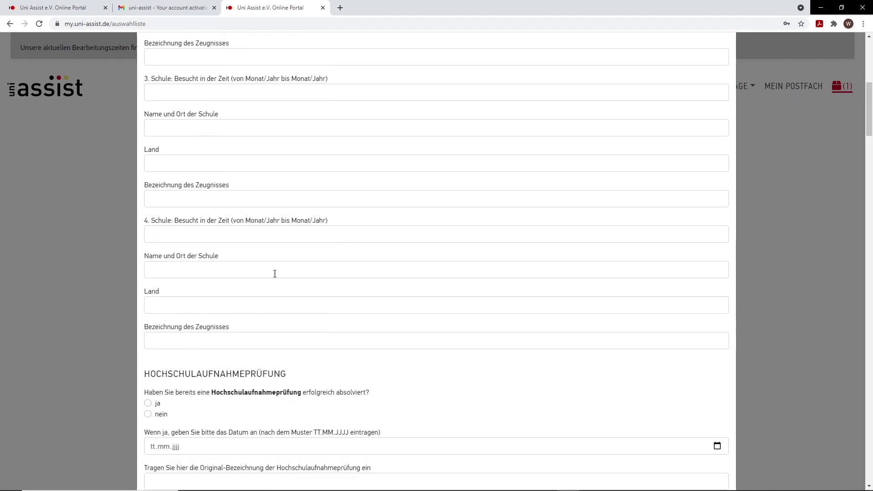
click(210, 232)
scroll(219, 232, down, 1)
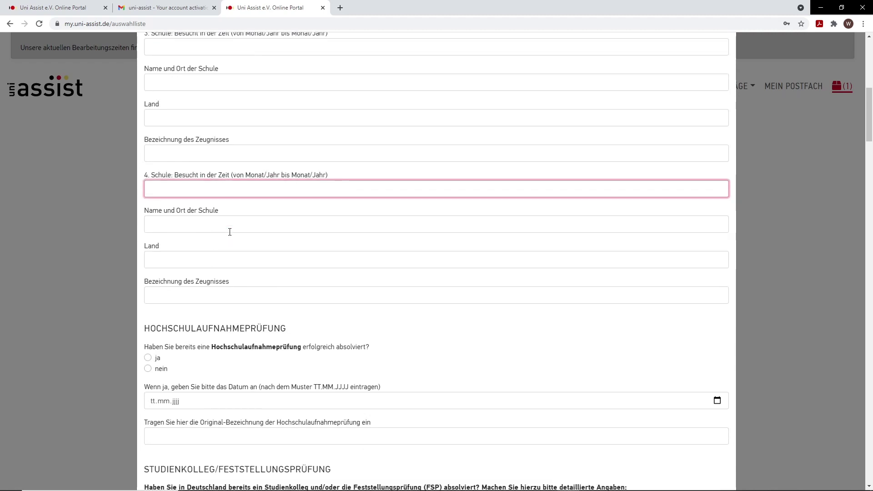
scroll(246, 245, down, 1)
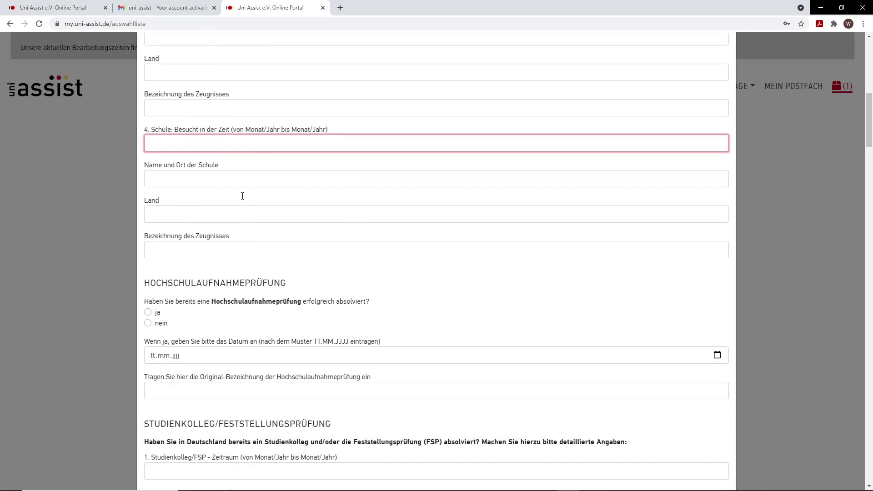
scroll(241, 205, down, 2)
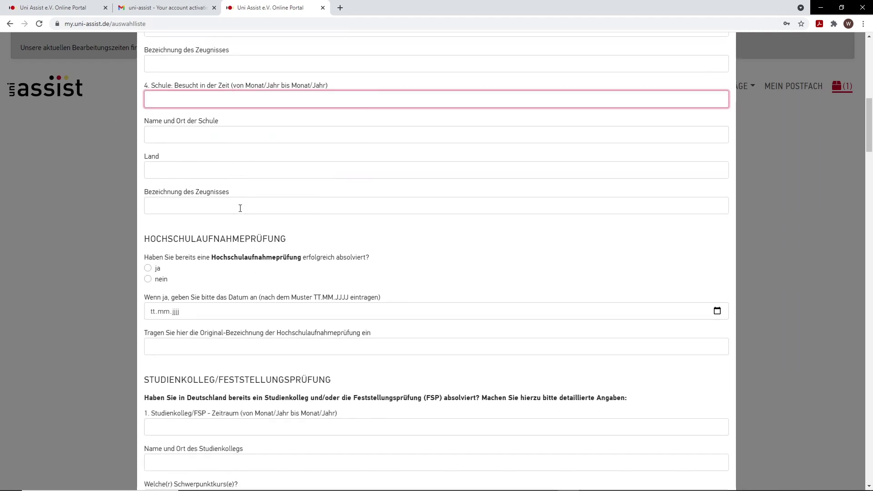
scroll(266, 244, down, 1)
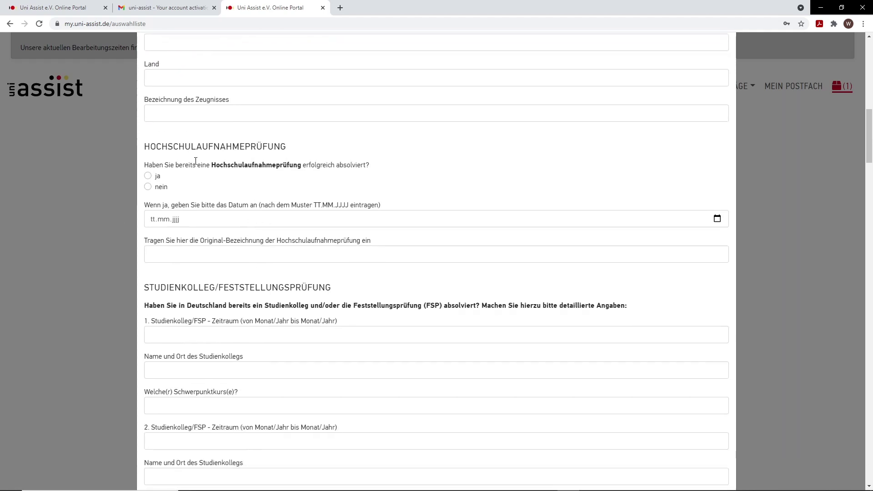
click(148, 187)
Step: Scroll down to the 'Tätigkeiten bis zur Antragstellung' section
scroll(223, 200, down, 1)
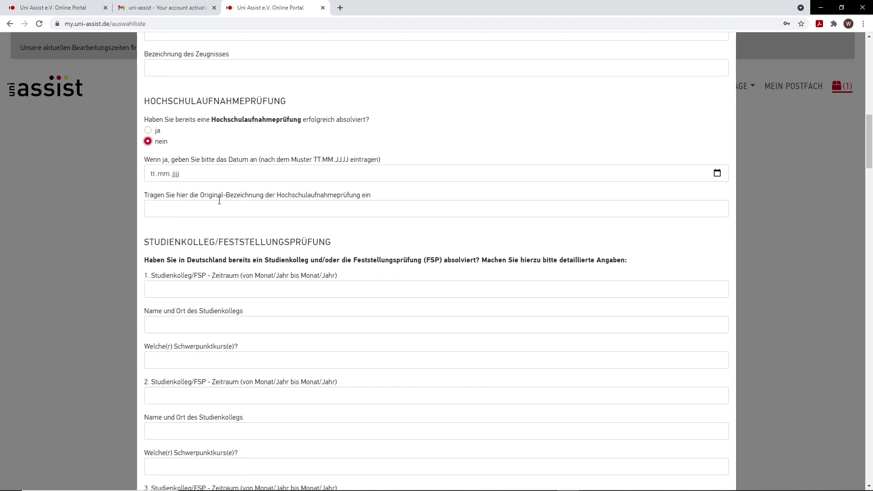
scroll(203, 182, down, 1)
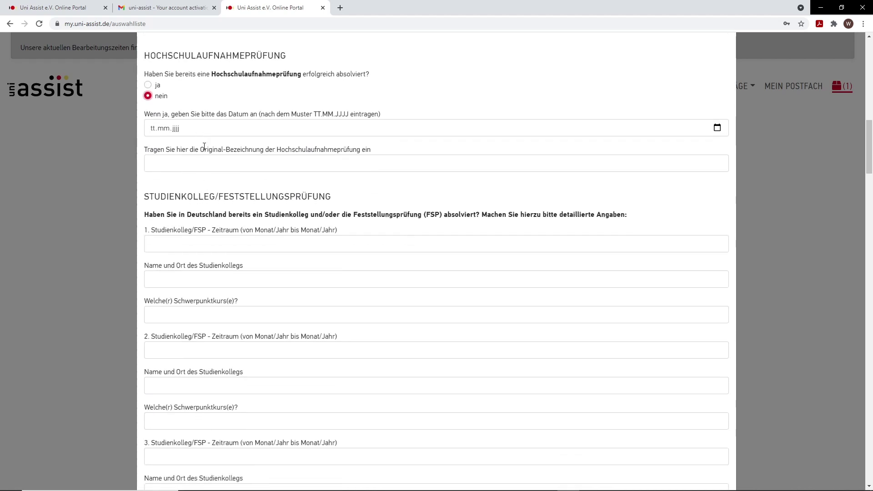
scroll(205, 154, down, 1)
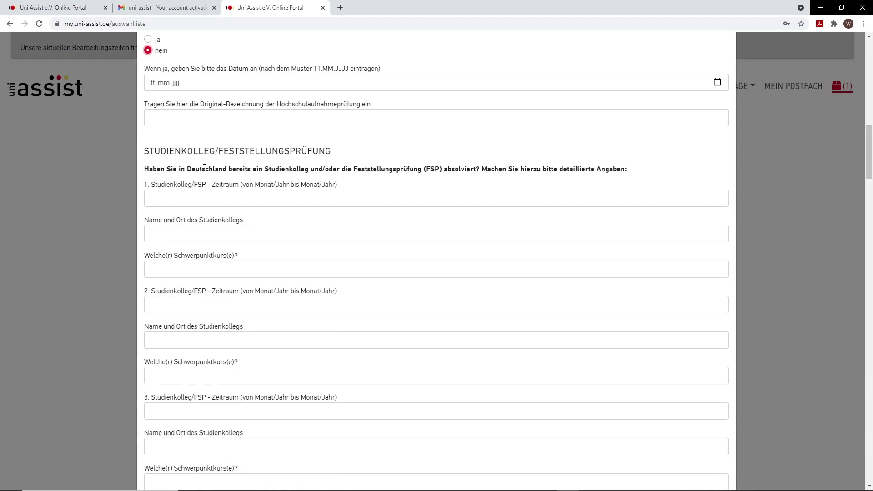
scroll(218, 166, down, 1)
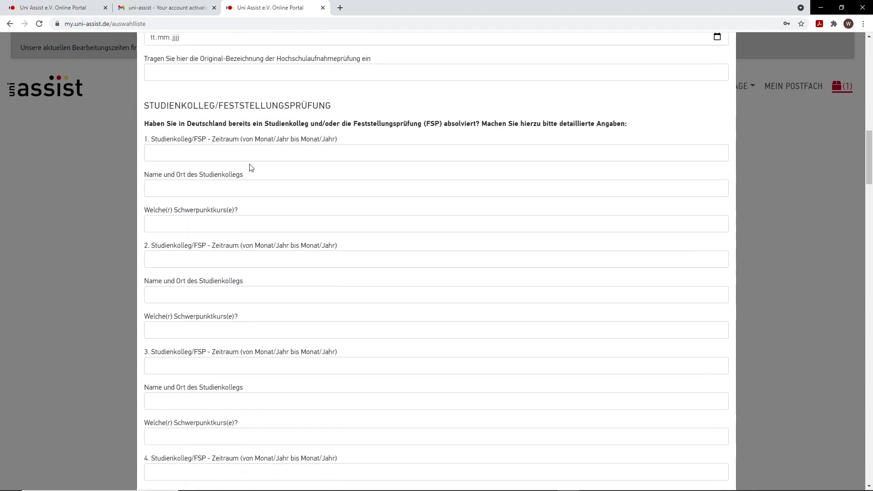
scroll(254, 149, down, 8)
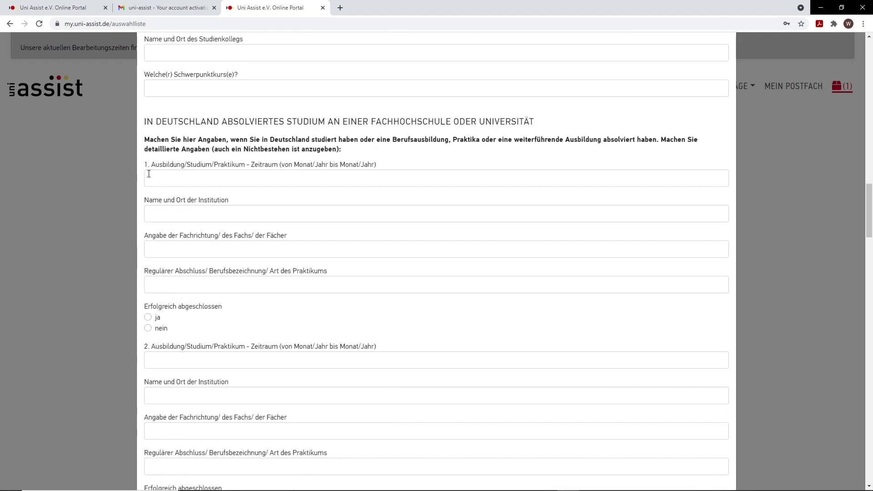
scroll(182, 195, down, 2)
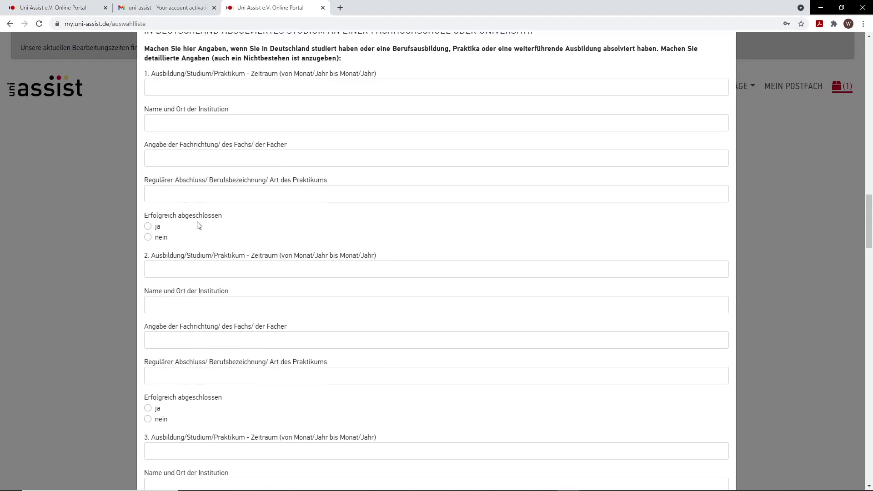
scroll(198, 226, down, 7)
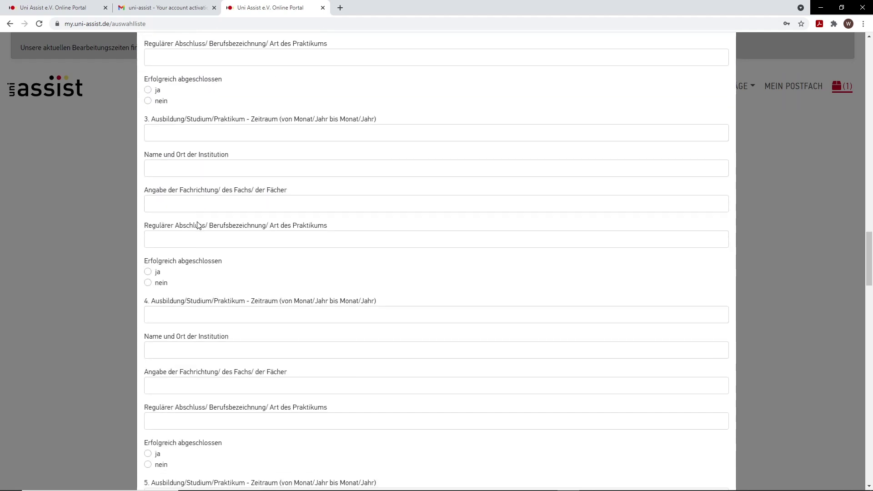
scroll(199, 225, down, 7)
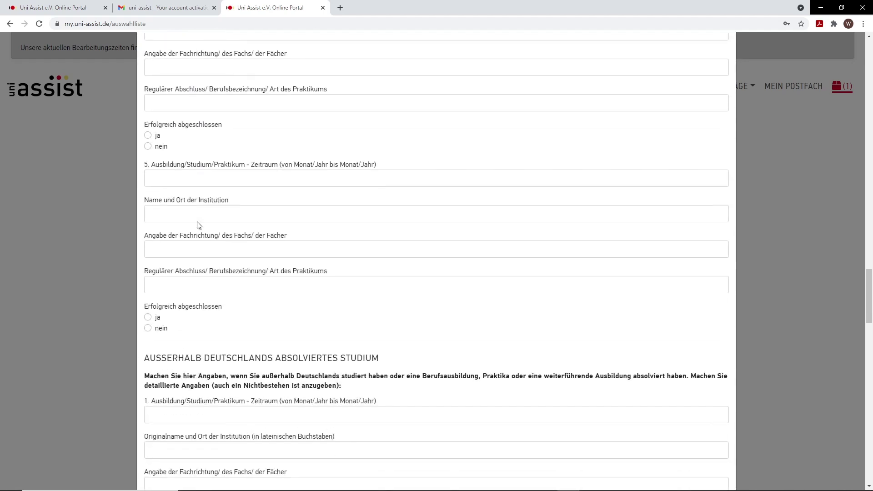
scroll(199, 226, down, 4)
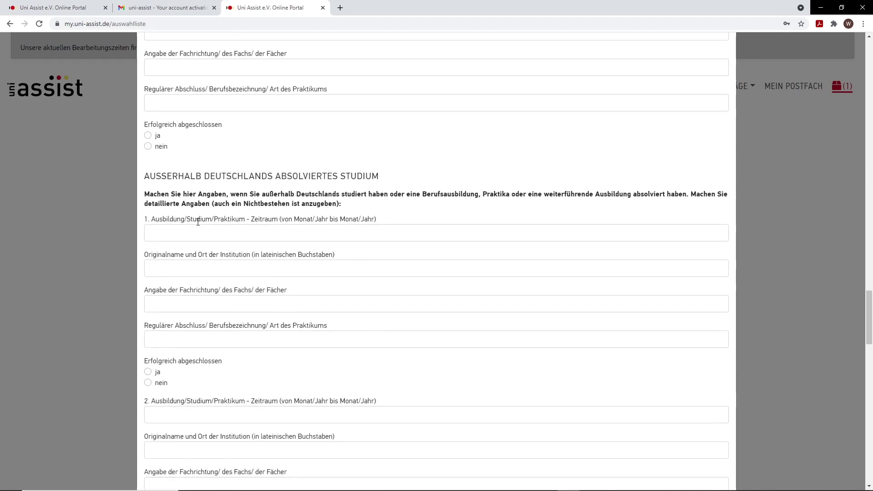
scroll(198, 222, down, 1)
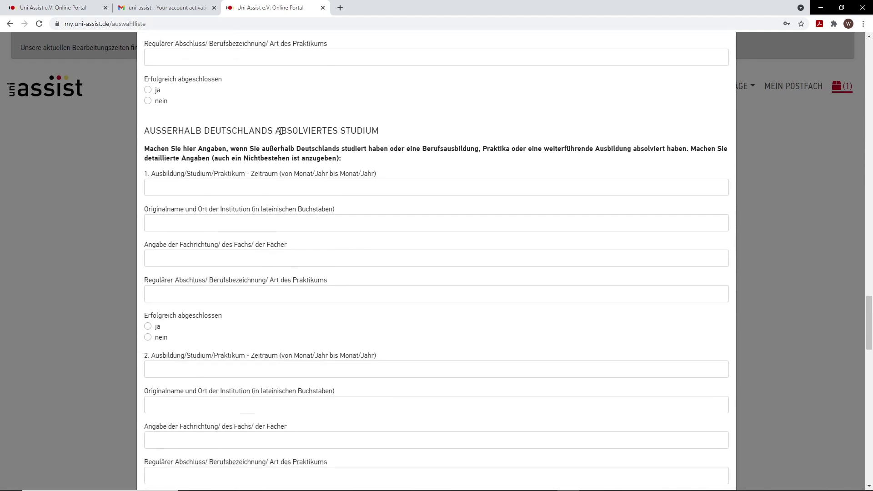
scroll(229, 174, down, 2)
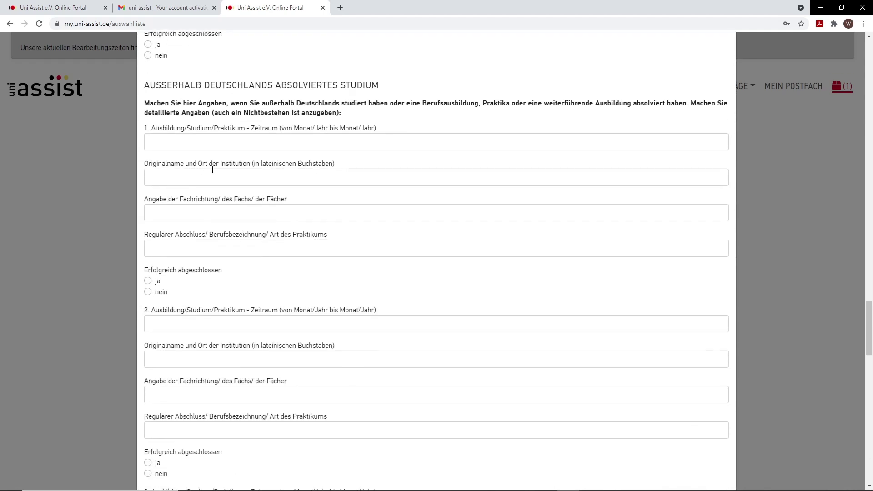
scroll(218, 207, down, 9)
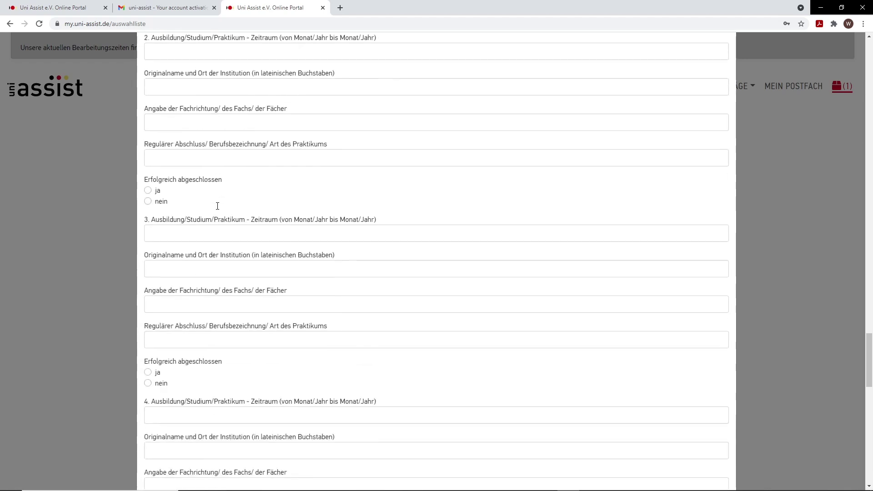
scroll(217, 206, down, 7)
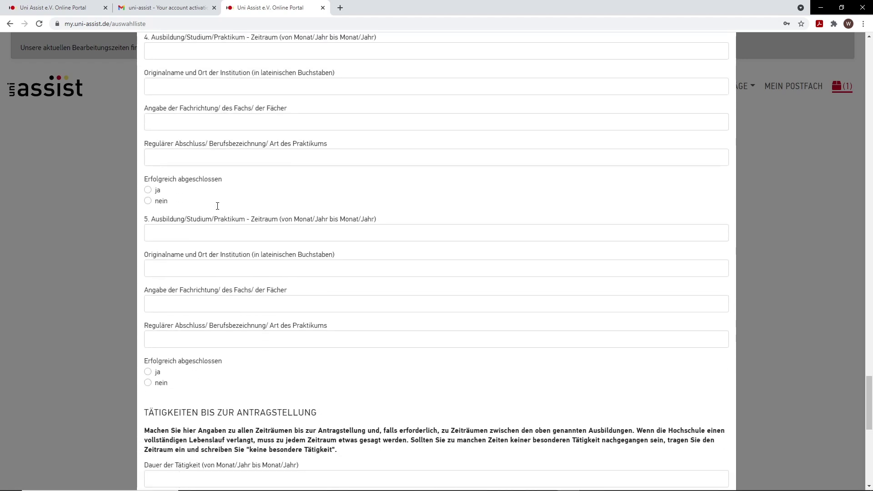
scroll(218, 206, down, 3)
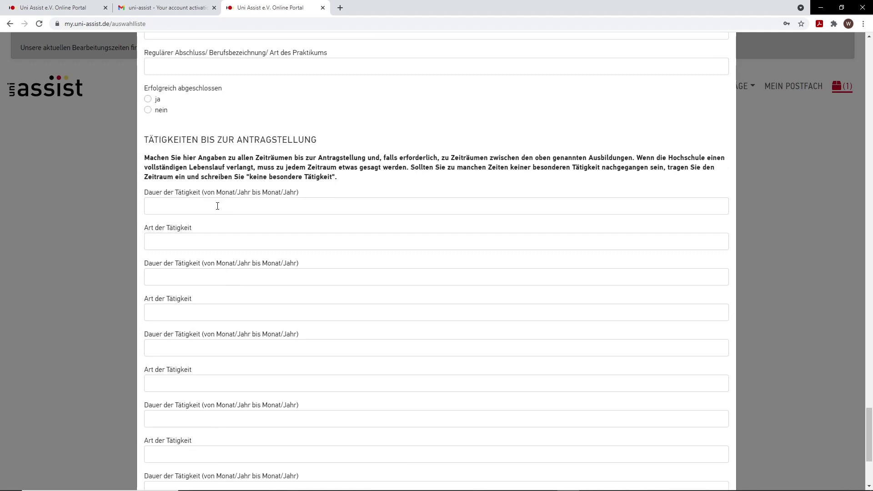
scroll(218, 206, down, 1)
Step: List activities: 12/2007 bis 12/2009 Deutschkurse and 1/2009 bis 12/2020 Arbeit bei Uni Wuppertal
click(210, 164)
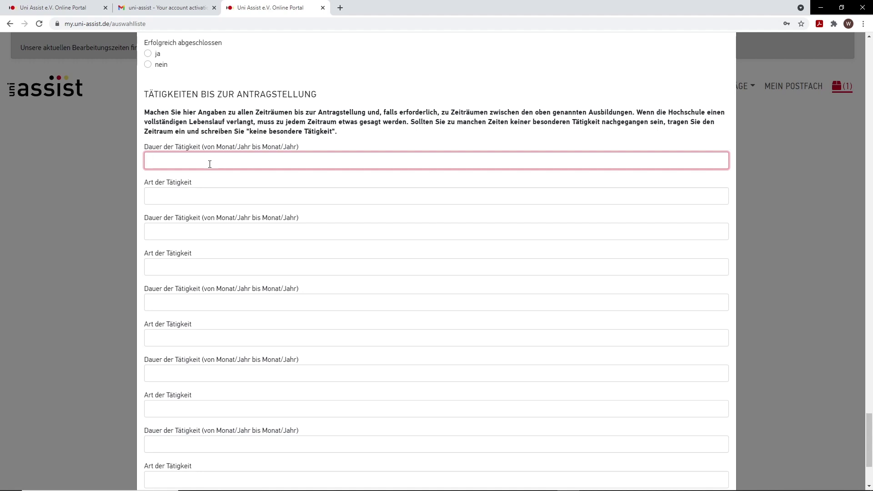
text(12/2007 bis 12/2009)
key(Tab)
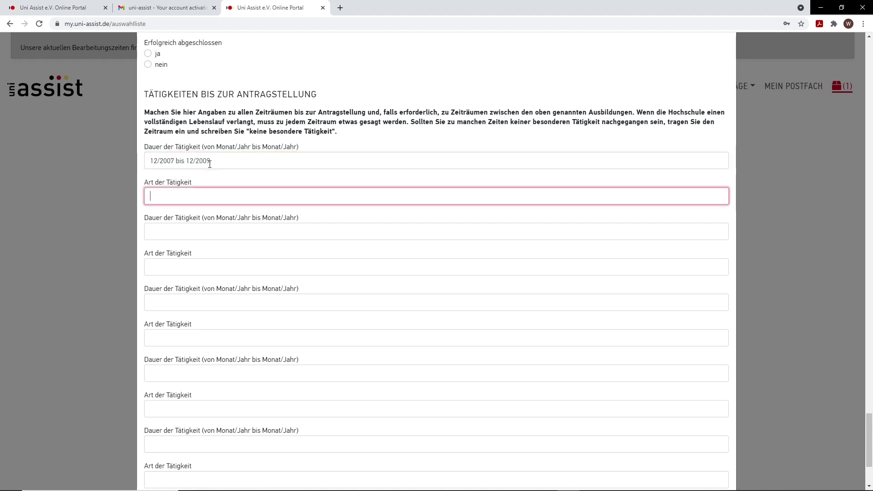
text(Deutschkurse)
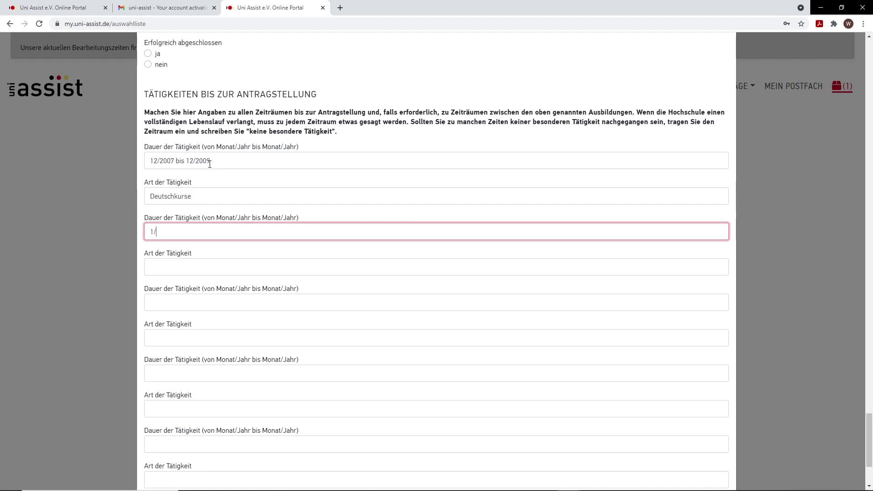
text(2009 bis)
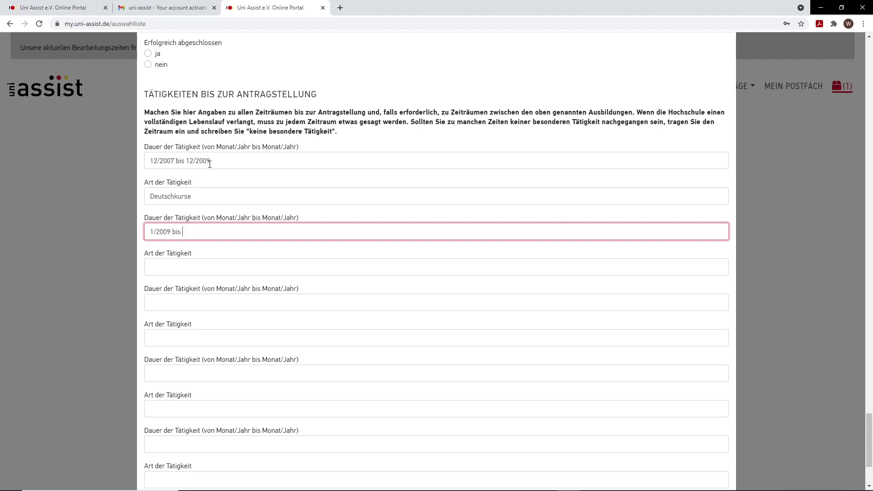
text( 12/2020A)
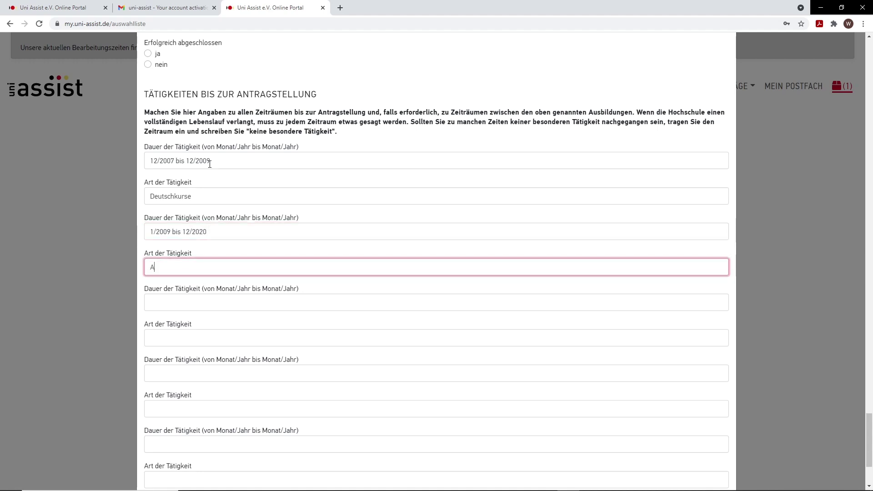
text(rbeit bei Uni Wuppertal)
key(Tab)
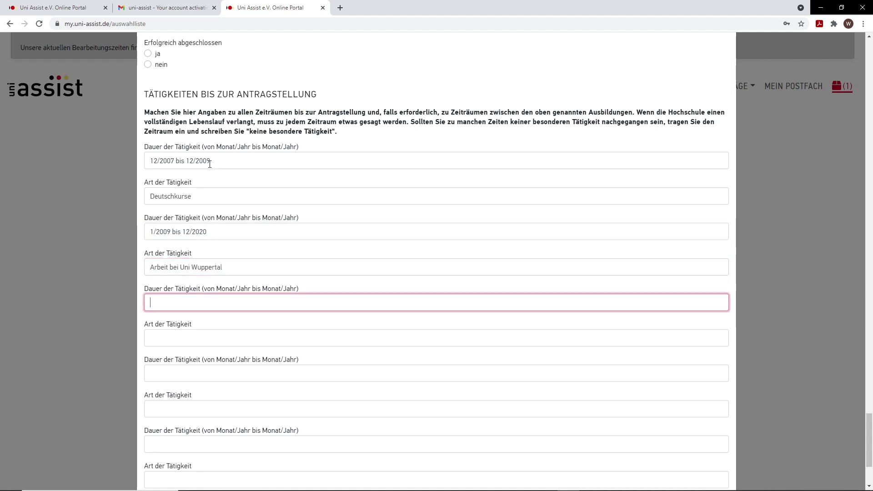
Step: Add a third activity: 1/2021 bis 5/2021 C1 Kurs
scroll(209, 164, down, 2)
scroll(204, 208, down, 1)
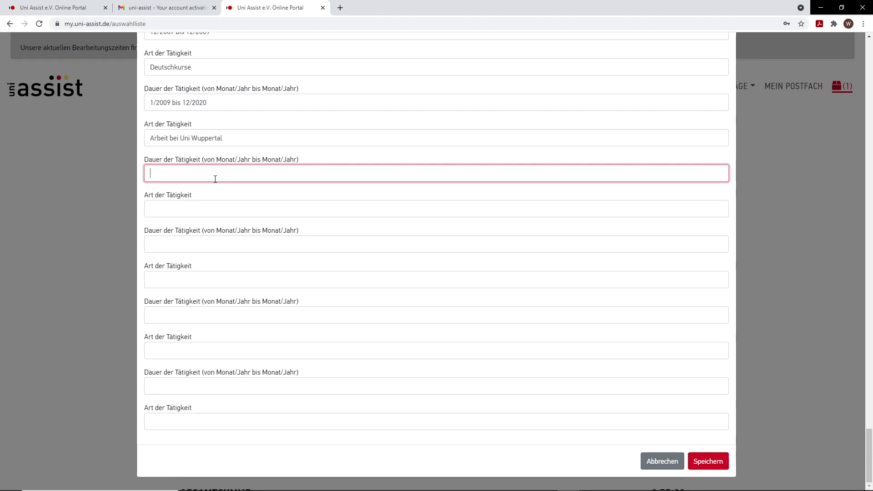
text(1/2021 bis 5/2021)
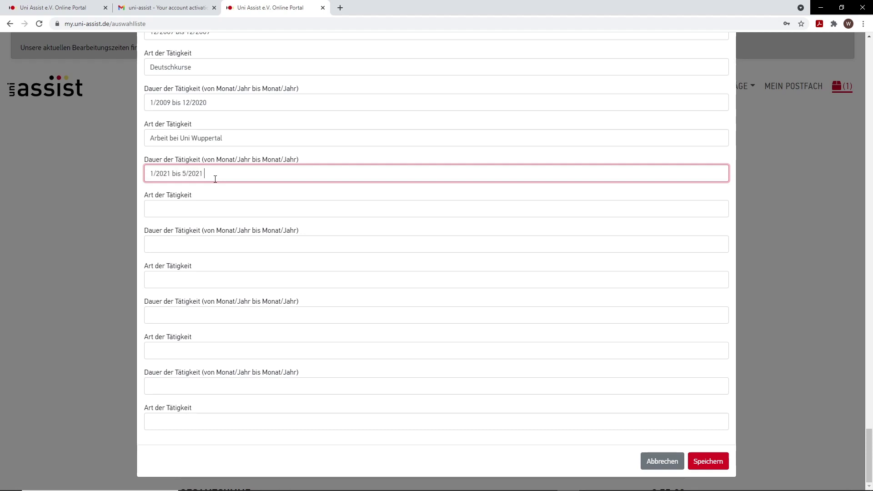
text( C1 Kurs)
click(214, 208)
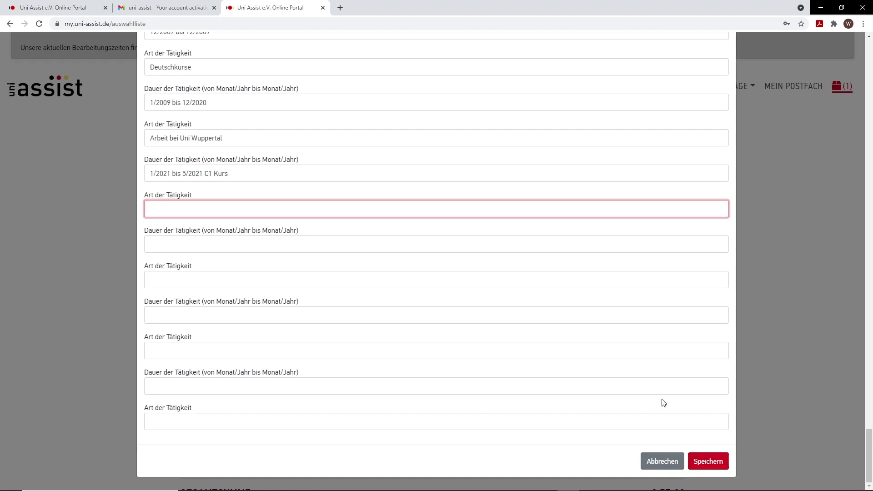
Step: Save the further application questions with Speichern
scroll(664, 400, up, 20)
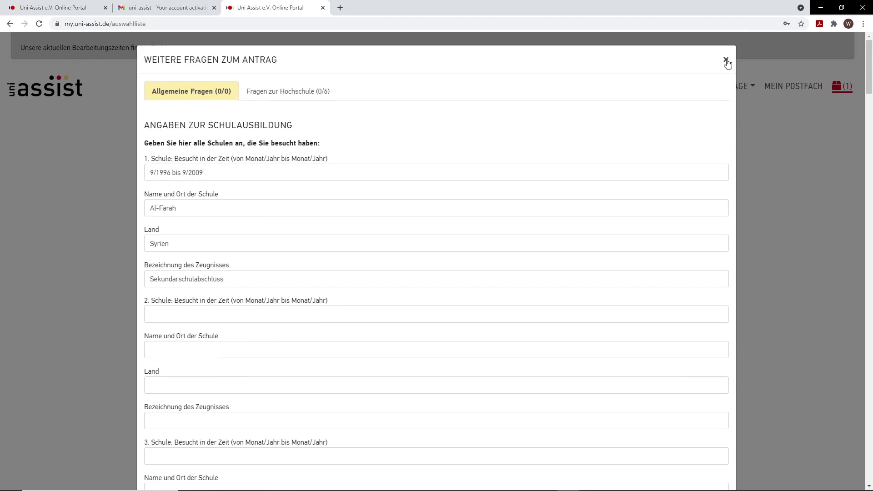
scroll(210, 222, down, 20)
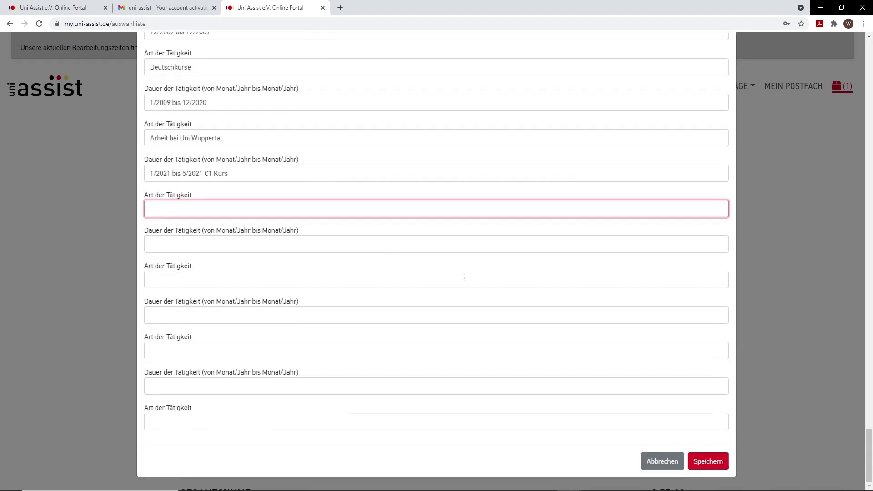
click(711, 456)
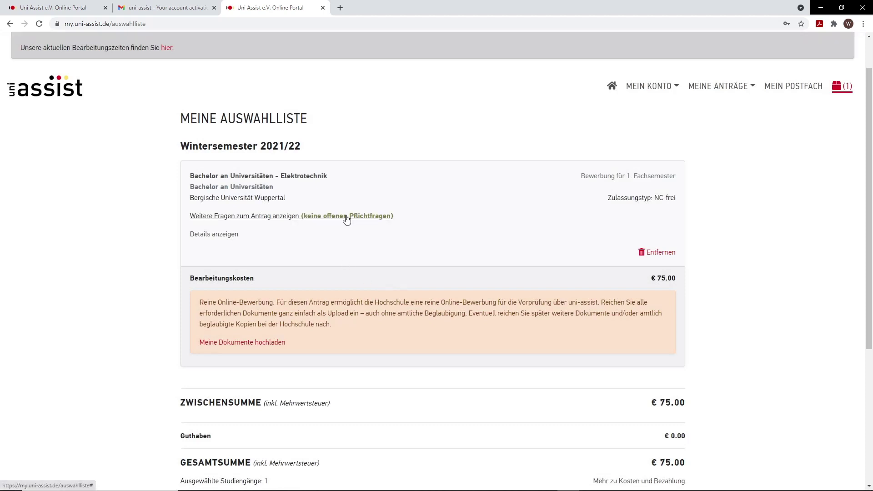
Step: Open the application's further questions at the university-specific questions
click(348, 216)
click(283, 99)
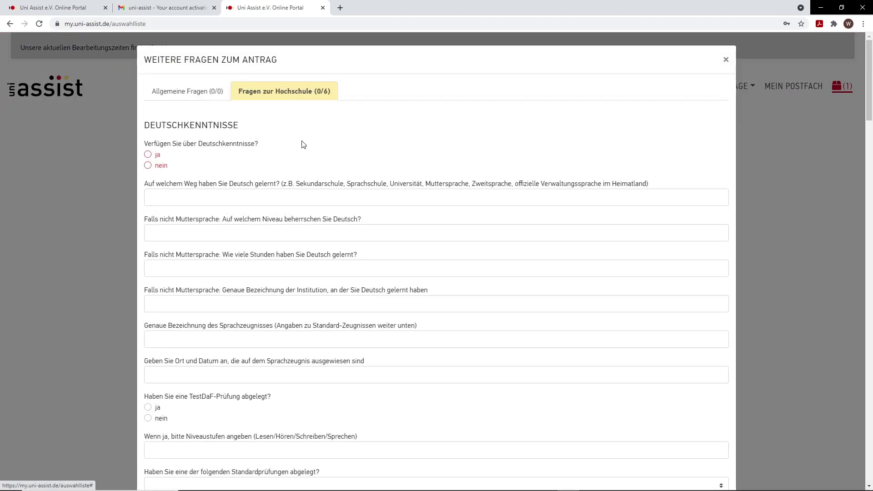
scroll(288, 110, down, 1)
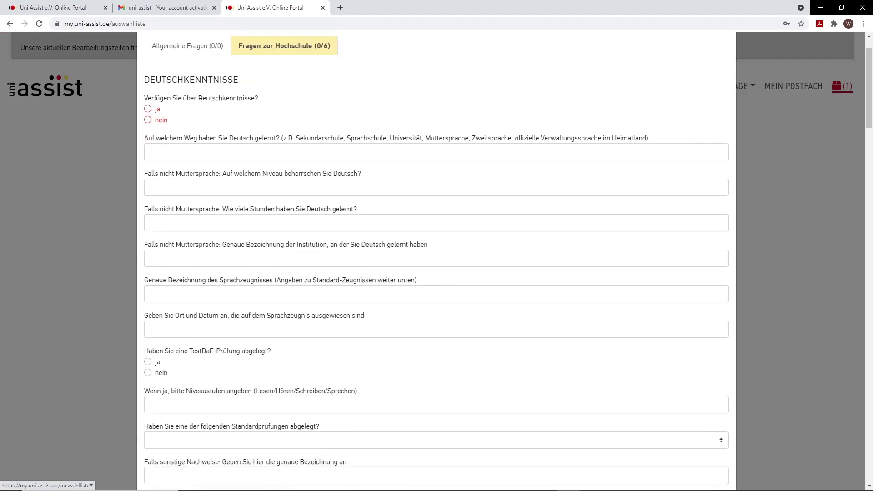
Step: Answer ja to German skills: learned at Sprachschule, level B2, 600 hours
click(148, 109)
scroll(214, 111, down, 1)
click(215, 106)
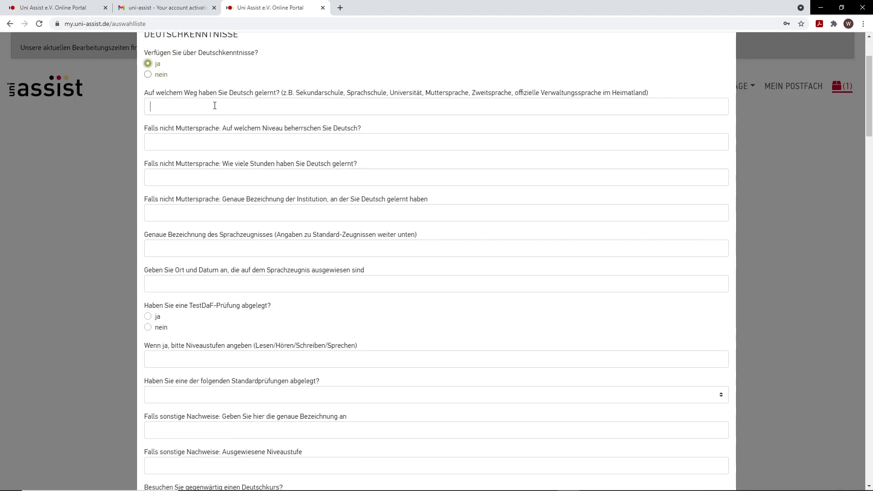
text(Spra)
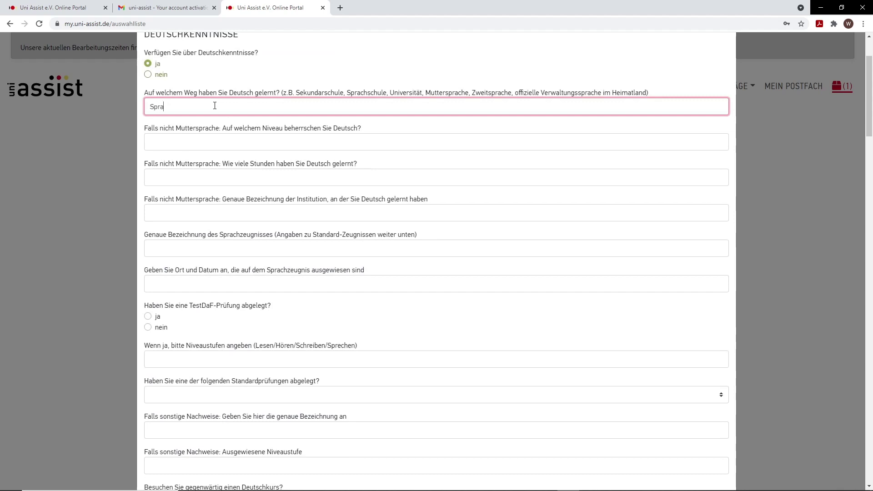
text(chschule)
key(Tab)
text(B2)
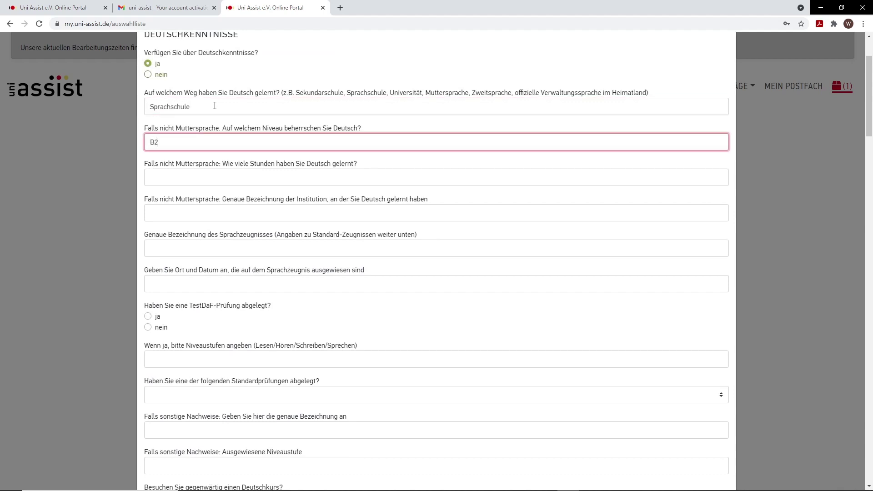
key(Tab)
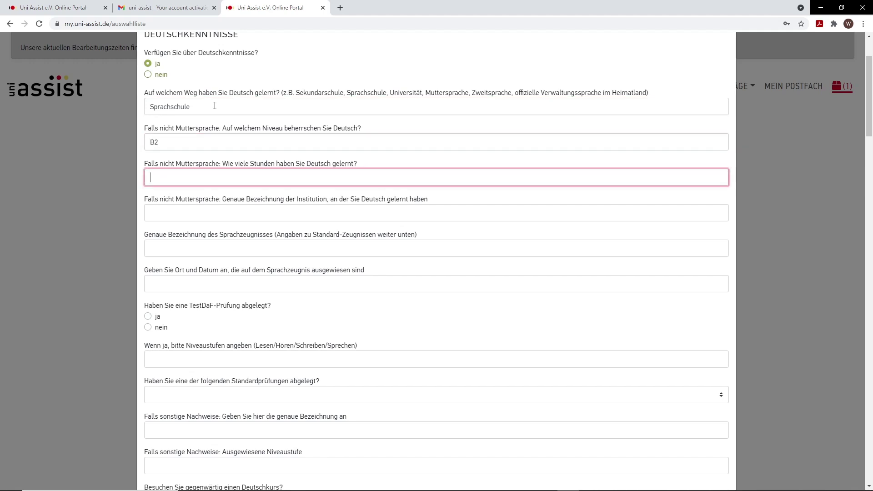
text(600)
Step: Give VHS Wuppertal as the place learned and a Telc B2 certificate dated 12/2008
scroll(449, 209, down, 2)
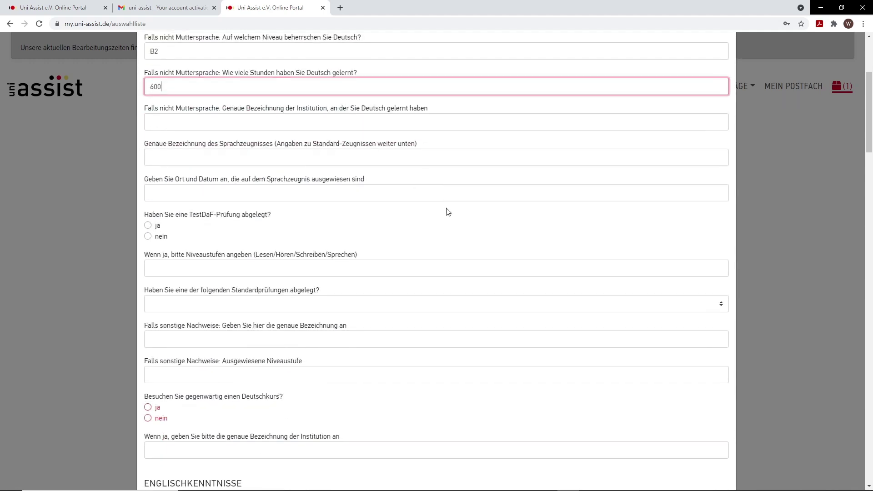
scroll(437, 200, up, 1)
click(323, 163)
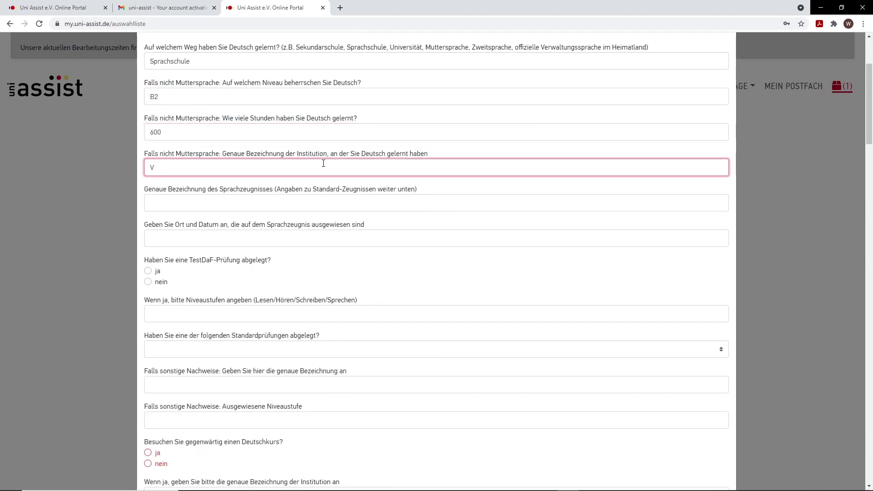
text(VHS Wuppertal)
key(Tab)
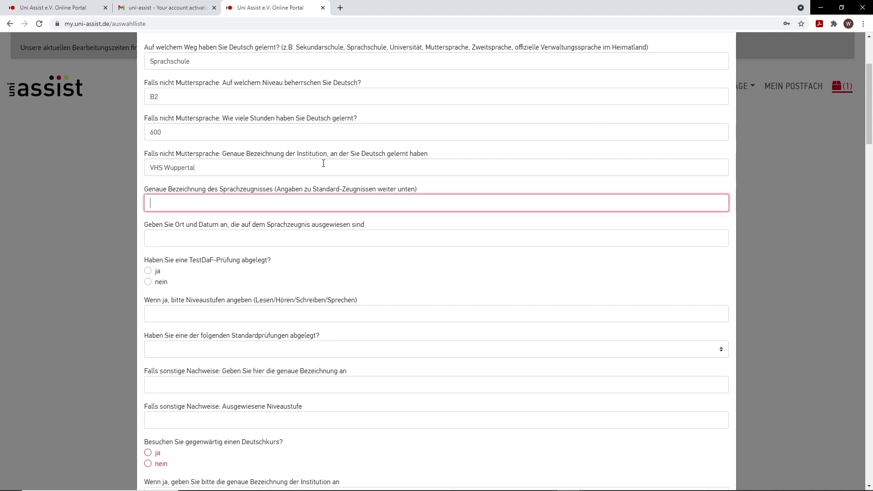
text(B2)
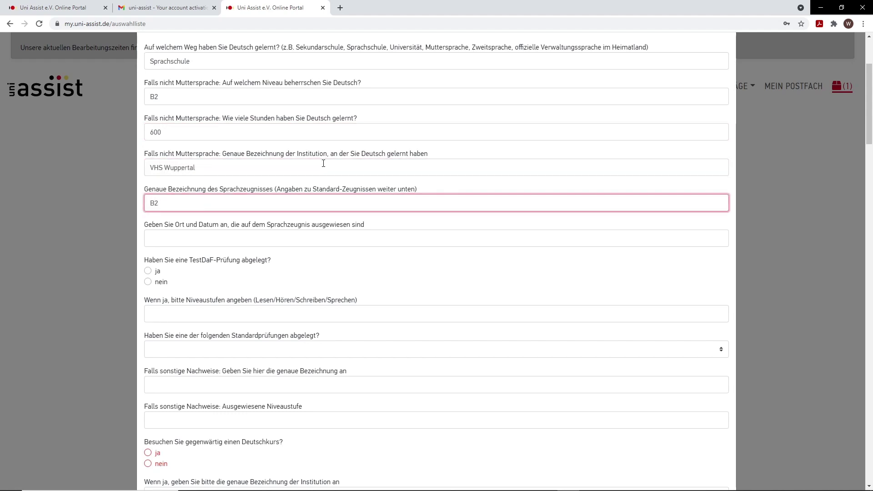
key(Home)
text(Telc)
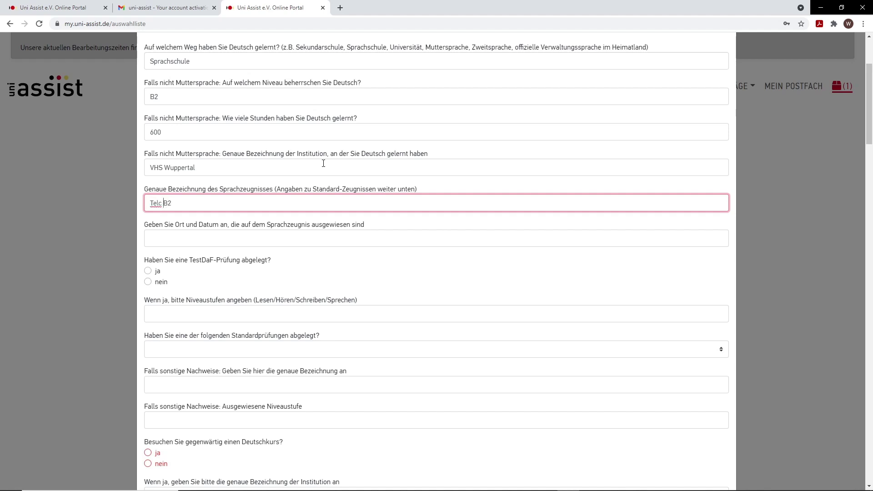
click(266, 234)
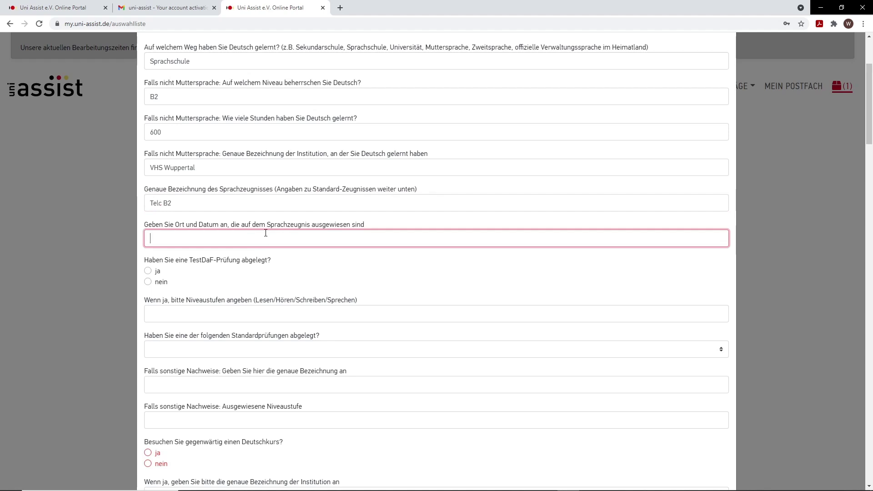
text(12/2008)
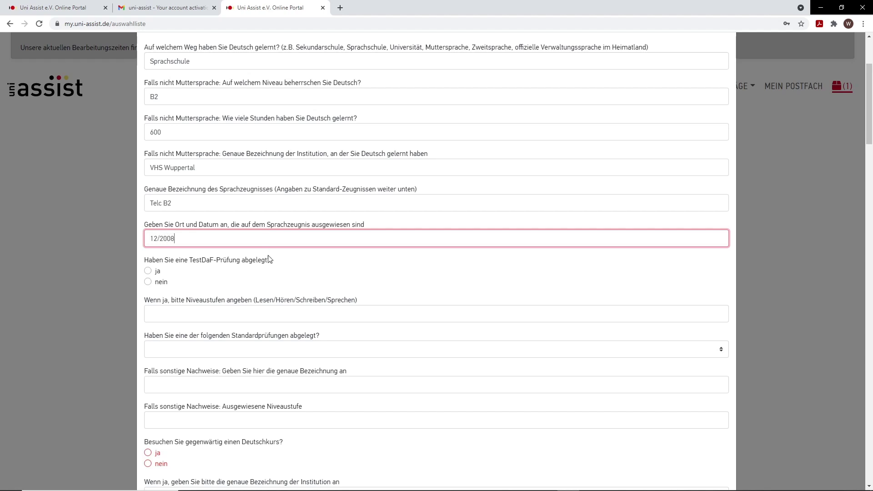
Step: Answer nein to TestDaF and to currently attending a German course
scroll(208, 187, down, 2)
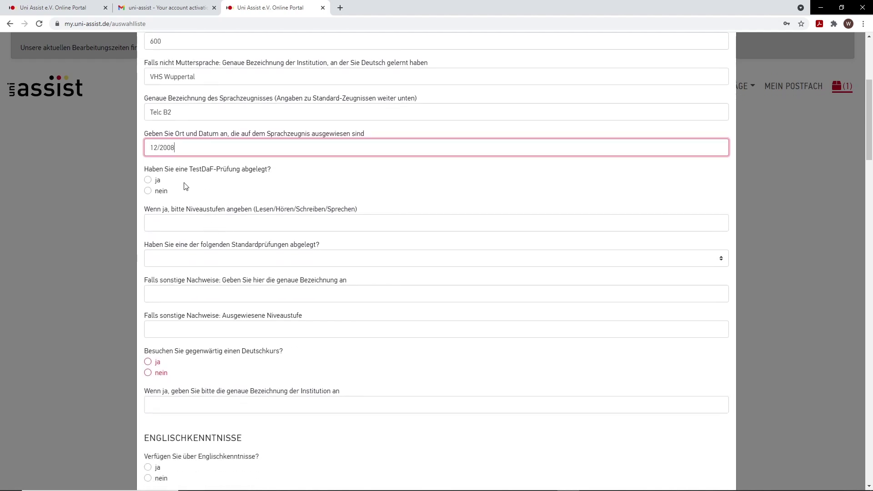
click(148, 190)
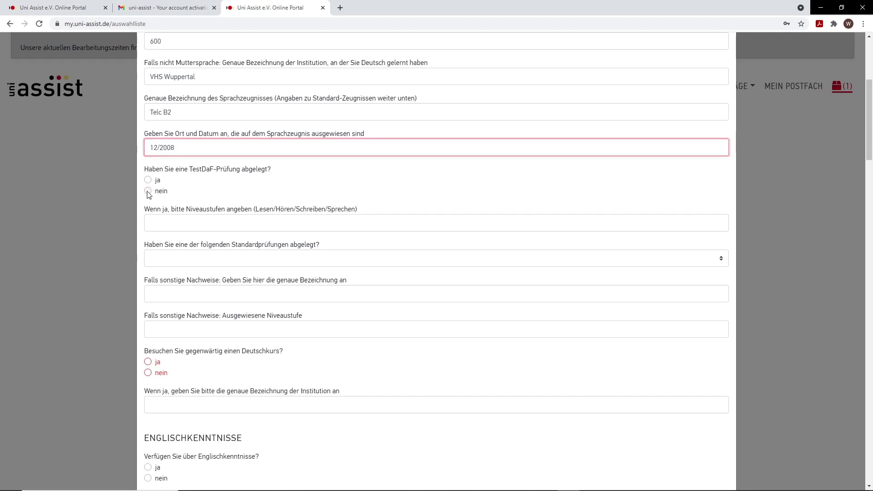
scroll(284, 260, down, 1)
scroll(282, 263, down, 2)
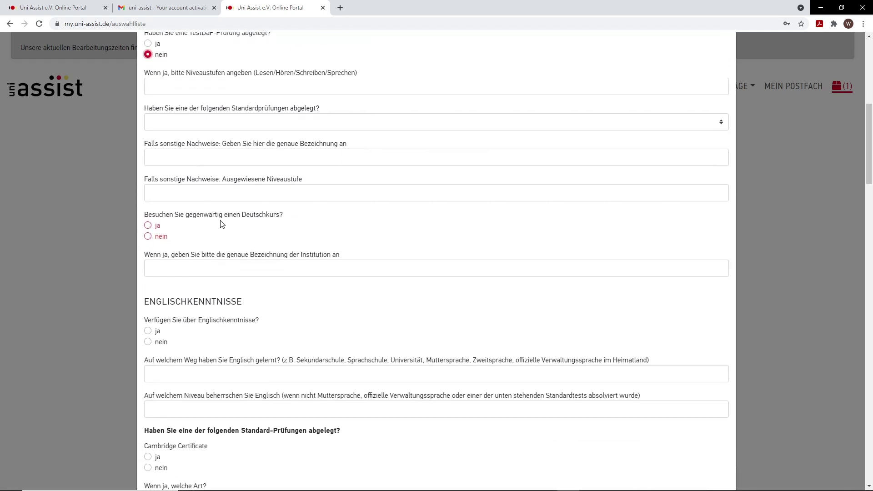
click(148, 237)
scroll(392, 290, down, 1)
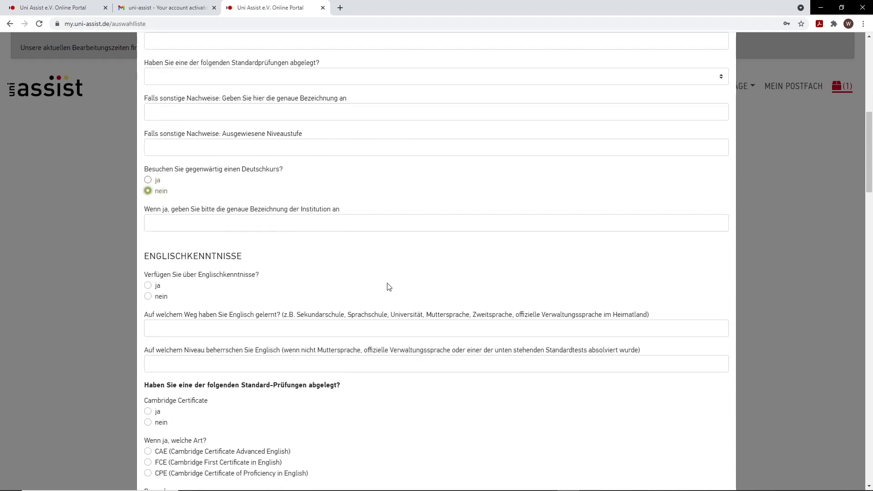
scroll(384, 282, down, 1)
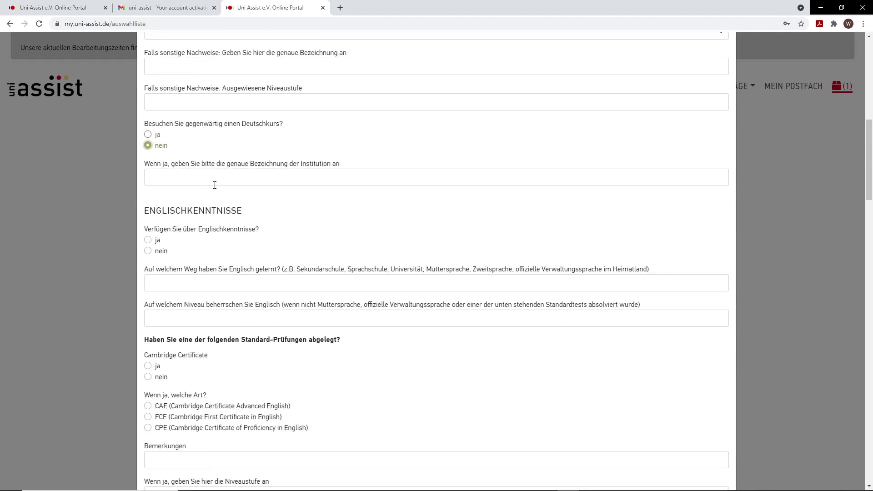
click(183, 180)
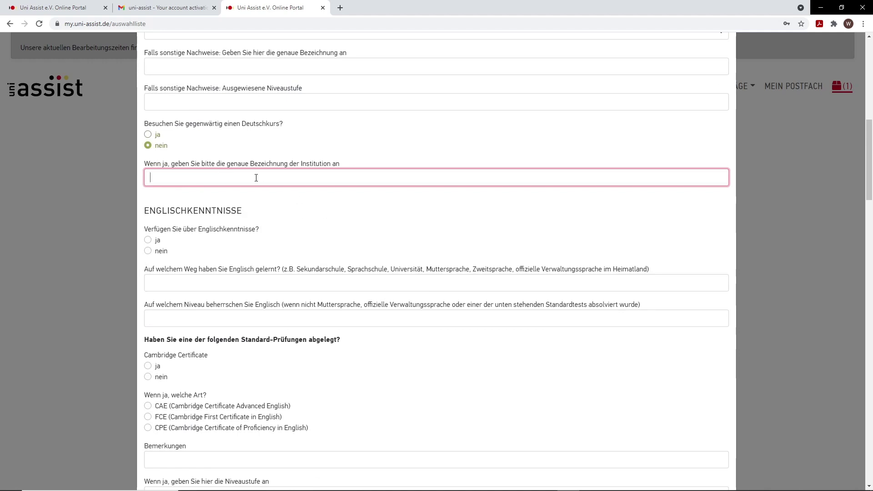
scroll(256, 183, down, 1)
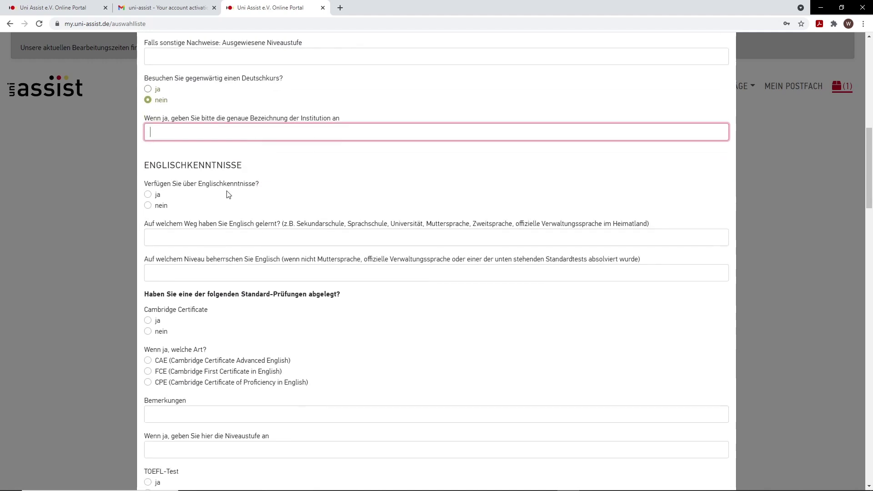
Step: Answer ja to English skills, learned at Schule, level B2
click(148, 195)
scroll(148, 195, down, 1)
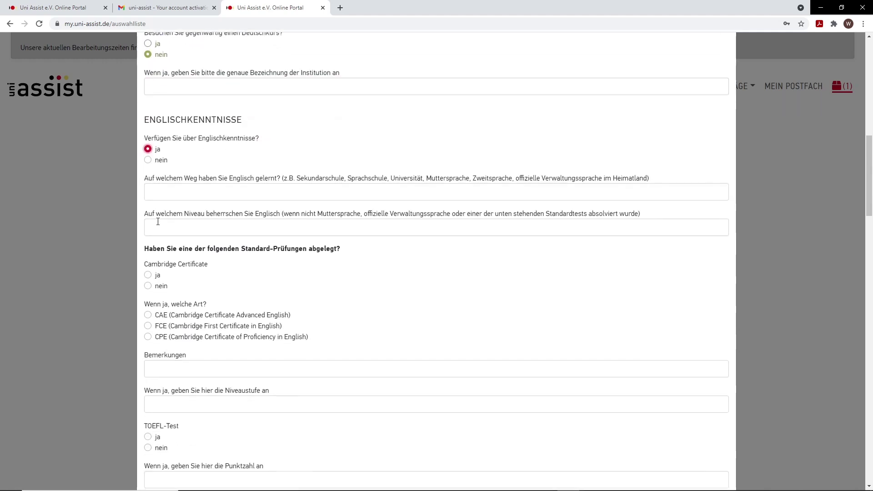
click(188, 192)
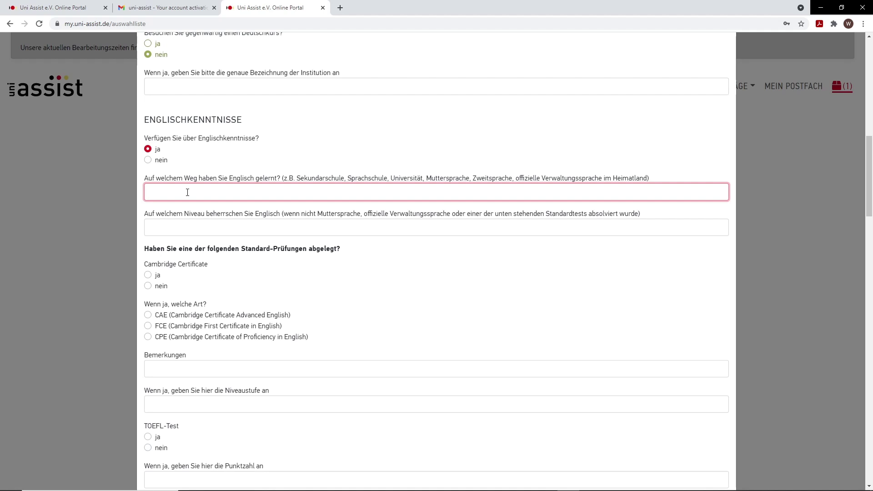
text(Schule)
key(Tab)
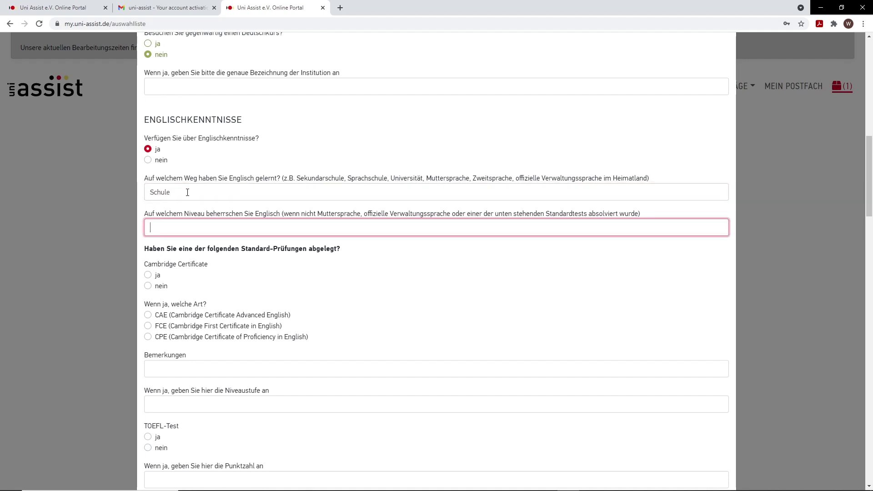
text(B2)
Step: Answer nein to Cambridge Certificate, TOEFL-Test and IELTS academics
scroll(206, 230, down, 1)
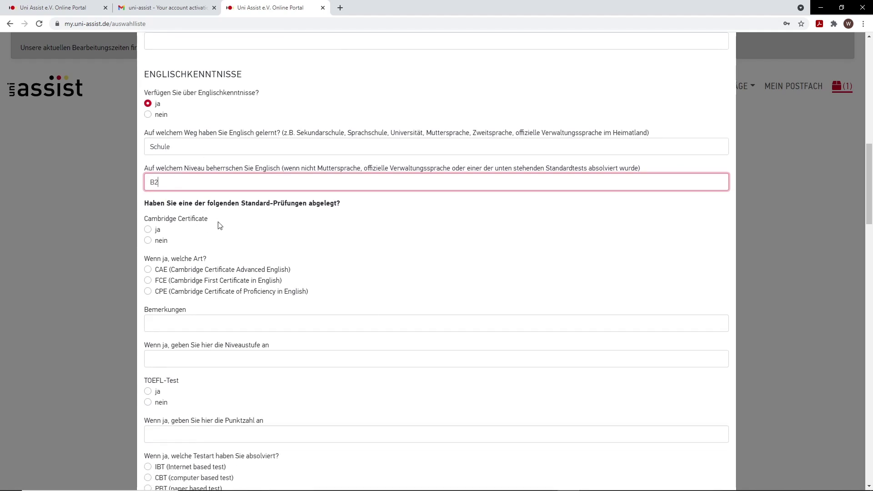
scroll(305, 204, down, 1)
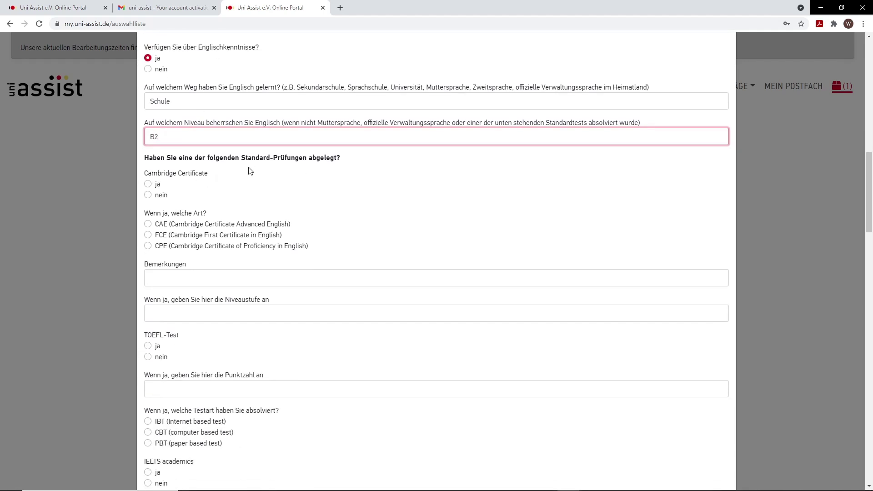
click(148, 195)
scroll(210, 200, down, 1)
scroll(211, 200, down, 1)
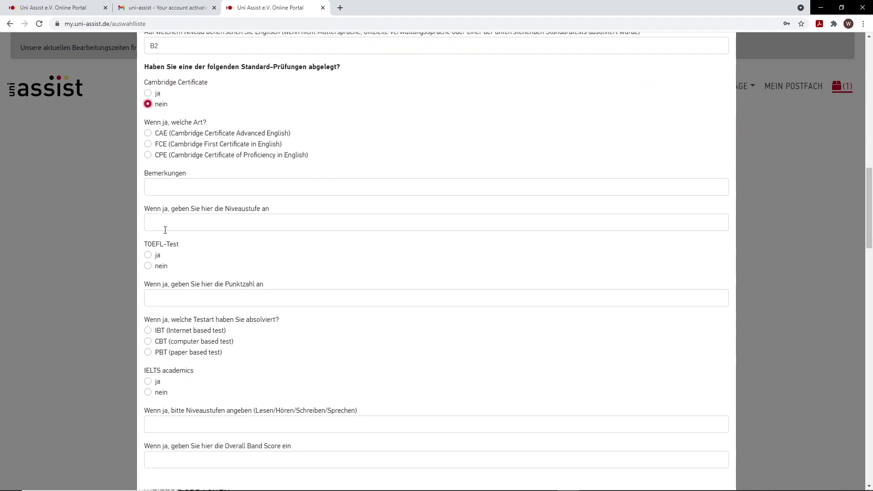
click(148, 266)
scroll(188, 268, down, 2)
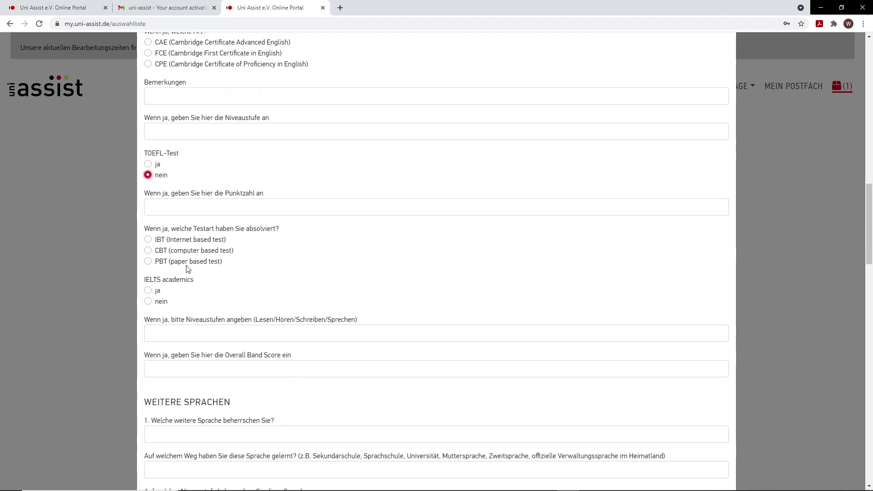
click(147, 301)
scroll(200, 283, down, 1)
scroll(200, 283, down, 3)
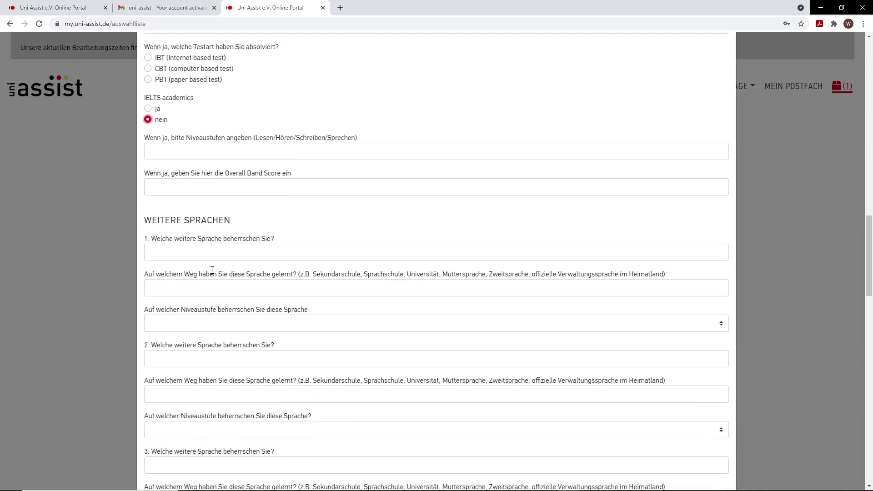
Step: Enter Arabisch as a further language, learned as Muttersprache, with Niveaustufe Muttersprache
click(212, 256)
text(Ara)
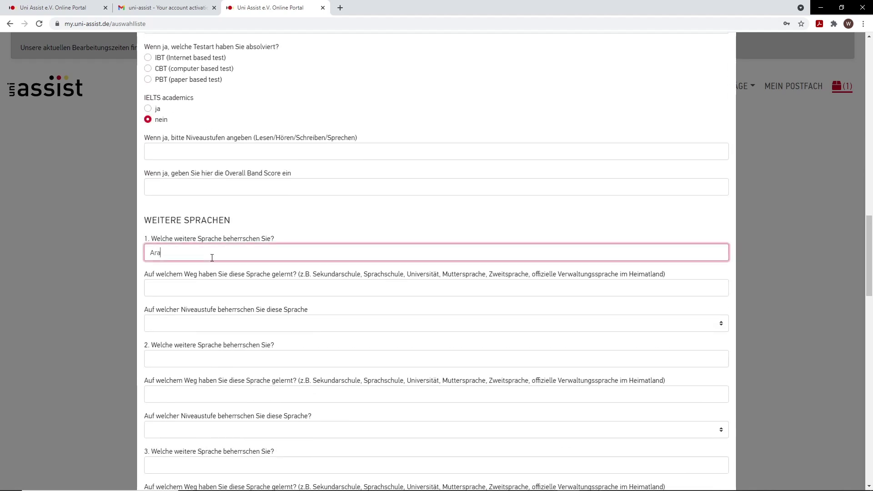
text(bisch)
key(Tab)
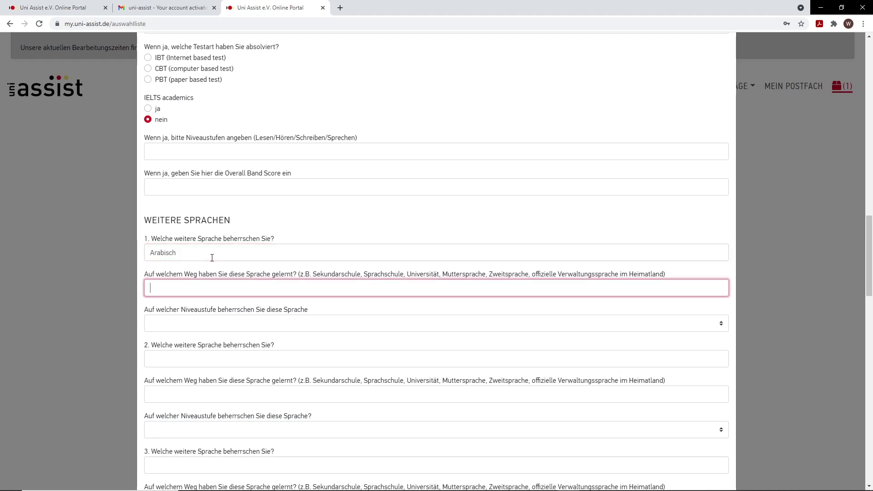
text(Muttersprache)
click(236, 325)
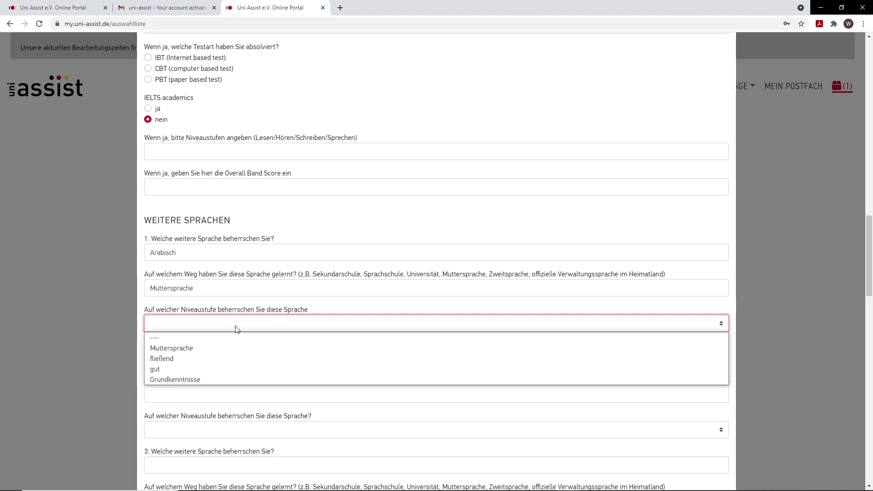
click(203, 345)
scroll(260, 244, up, 3)
scroll(259, 244, down, 6)
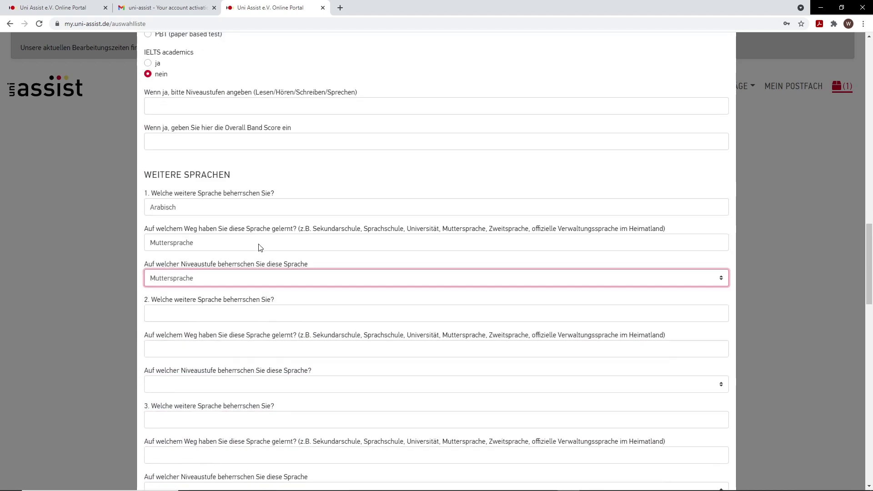
scroll(262, 282, down, 3)
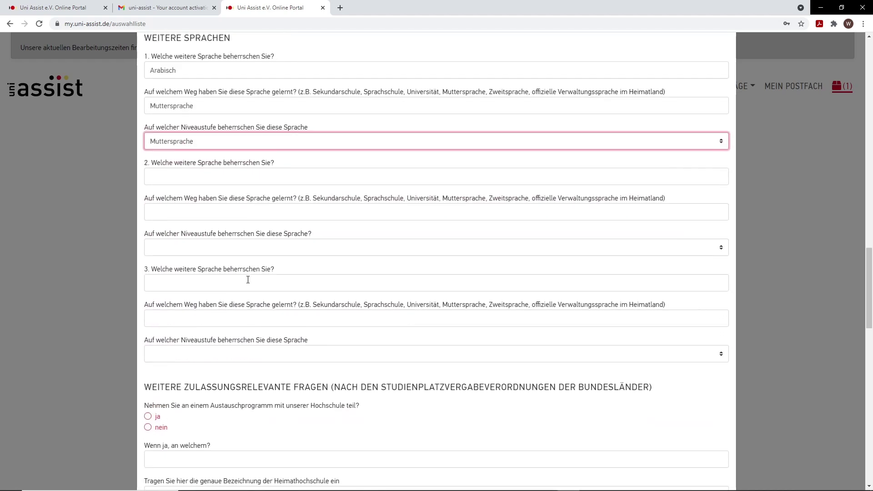
scroll(239, 300, down, 2)
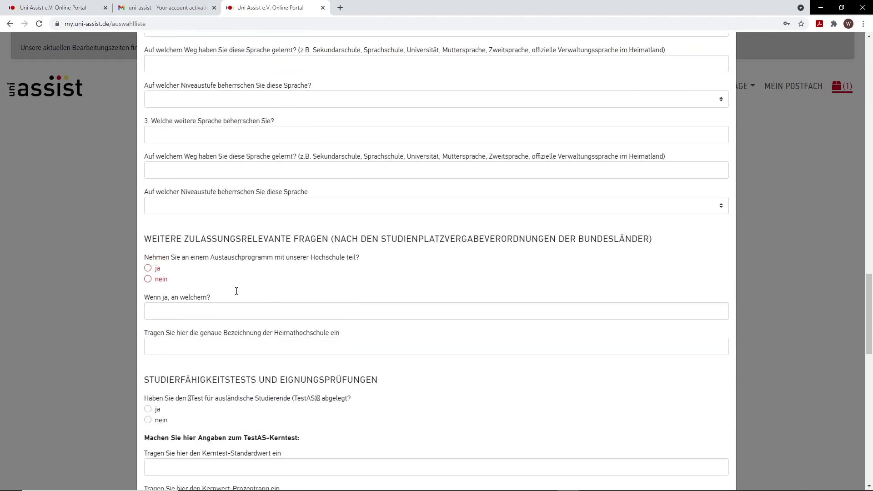
Step: Answer ja to exchange programme 'In Touch Wuppertal', home university 'Bergische Universität Wuppertal'
drag(632, 195, 655, 211)
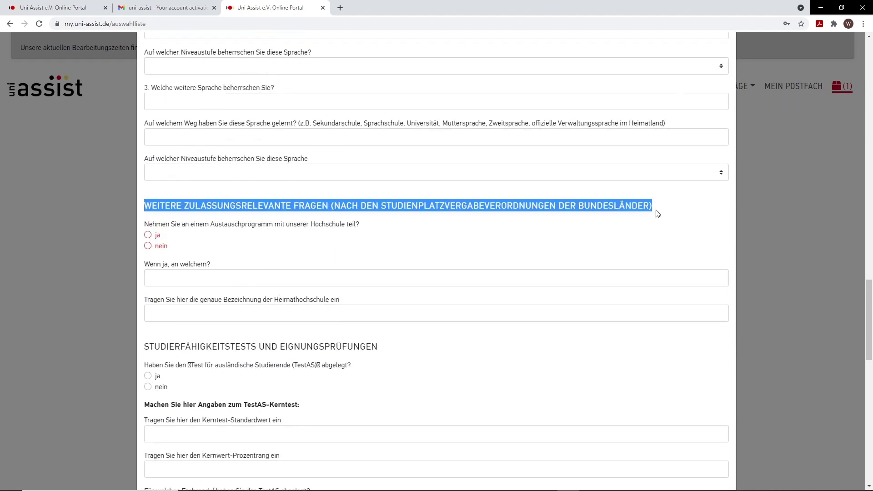
click(302, 208)
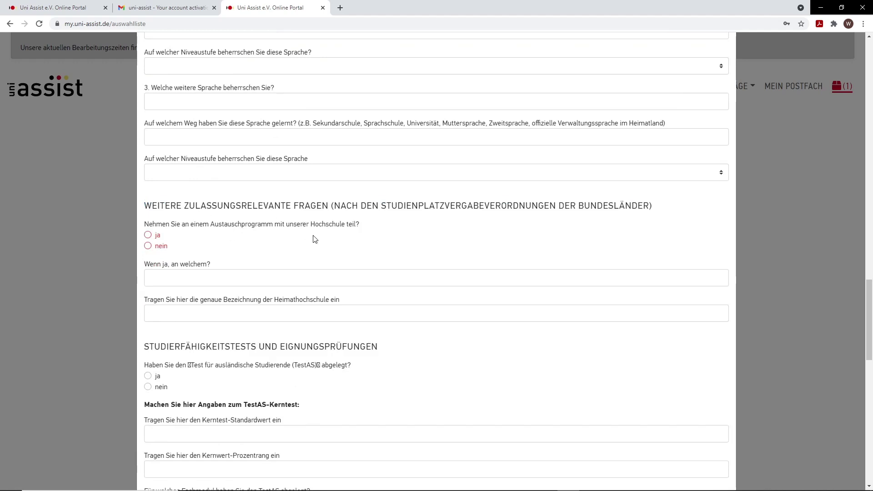
click(148, 235)
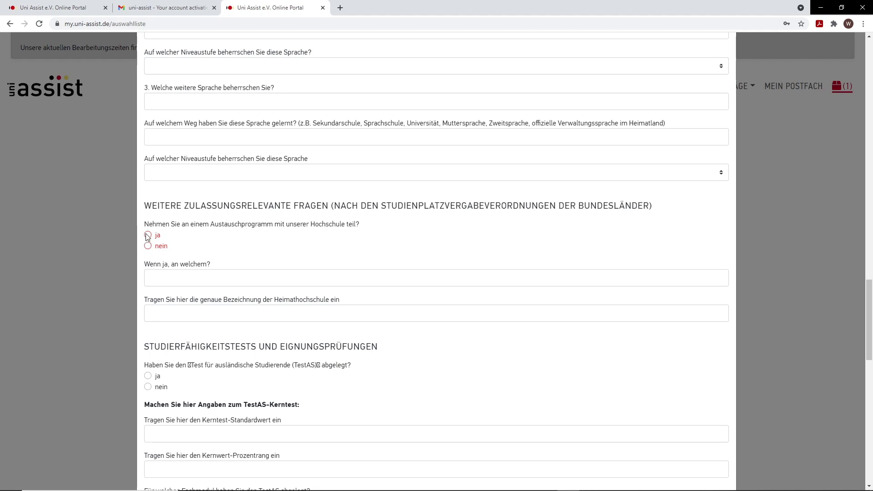
click(189, 272)
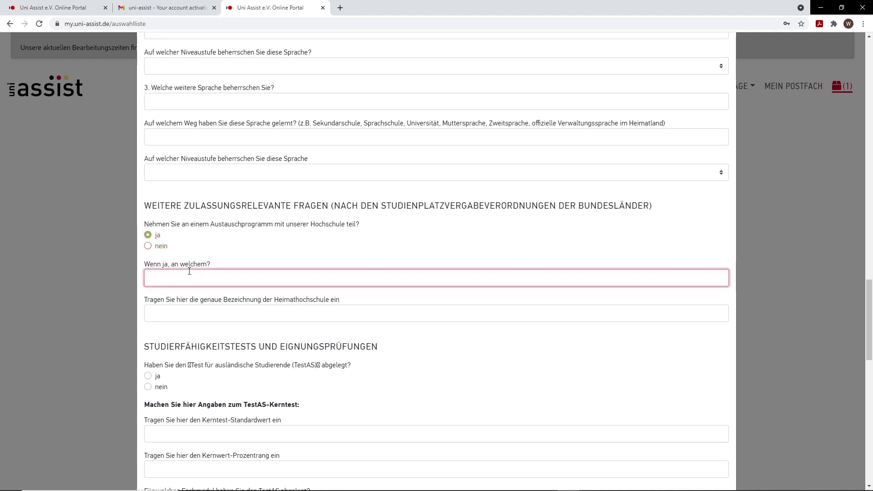
text(In Touch Wuppert)
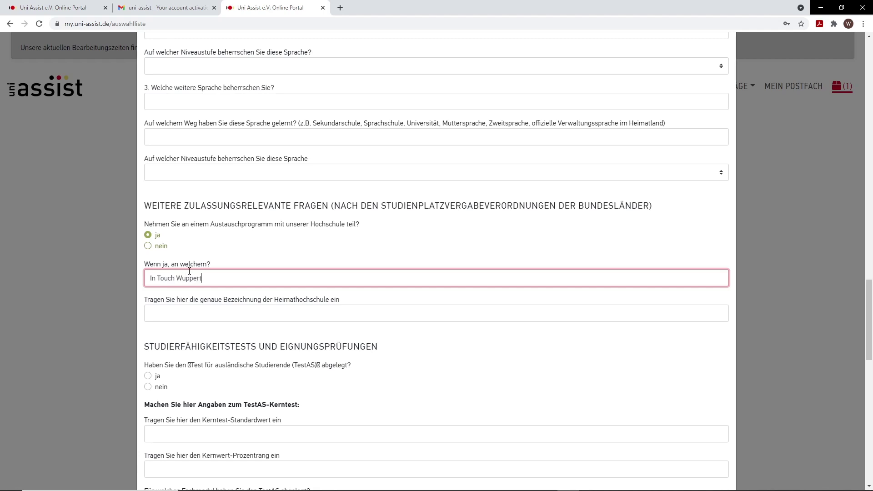
text(al)
click(214, 314)
scroll(228, 312, down, 1)
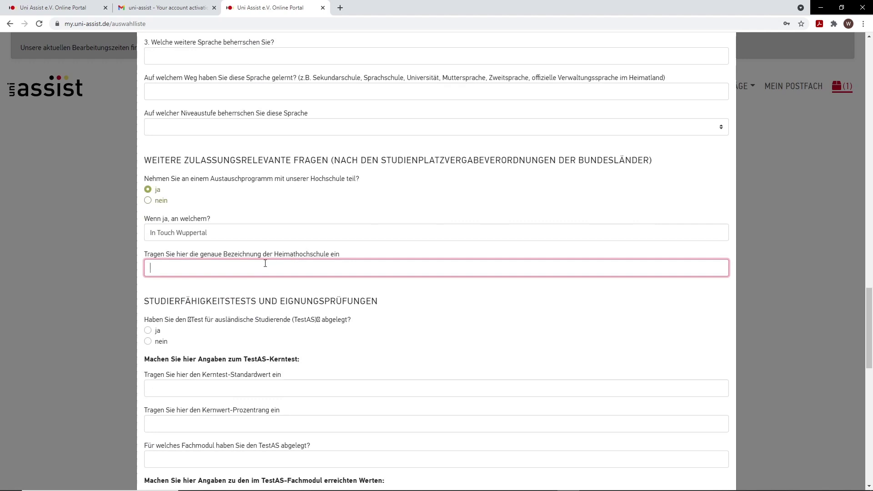
text(Bergische Universität Wupp)
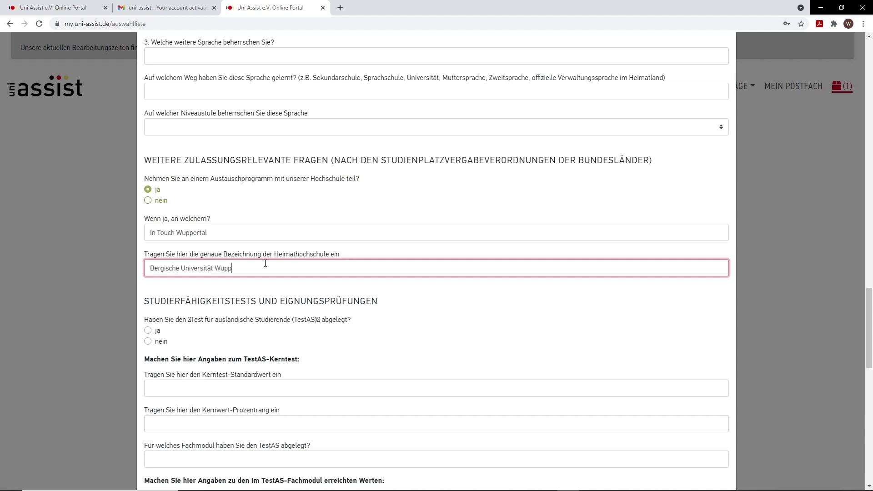
text(ertal)
scroll(265, 264, down, 2)
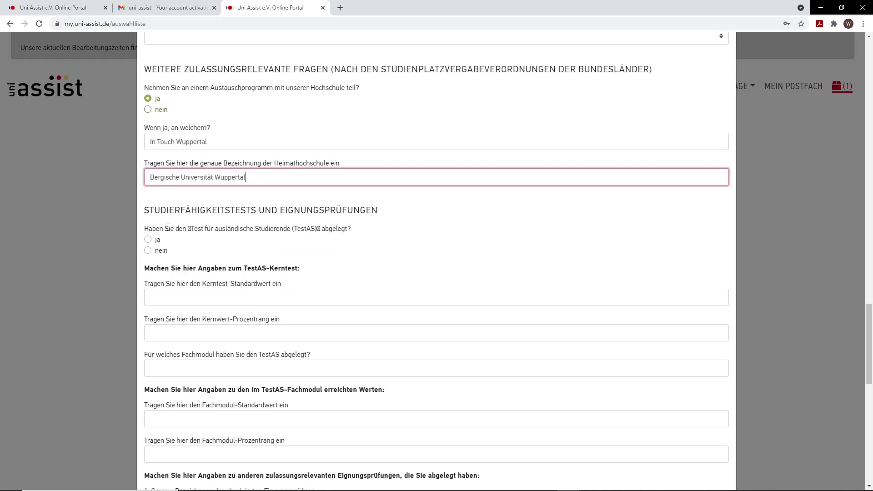
drag(168, 227, 356, 236)
click(203, 248)
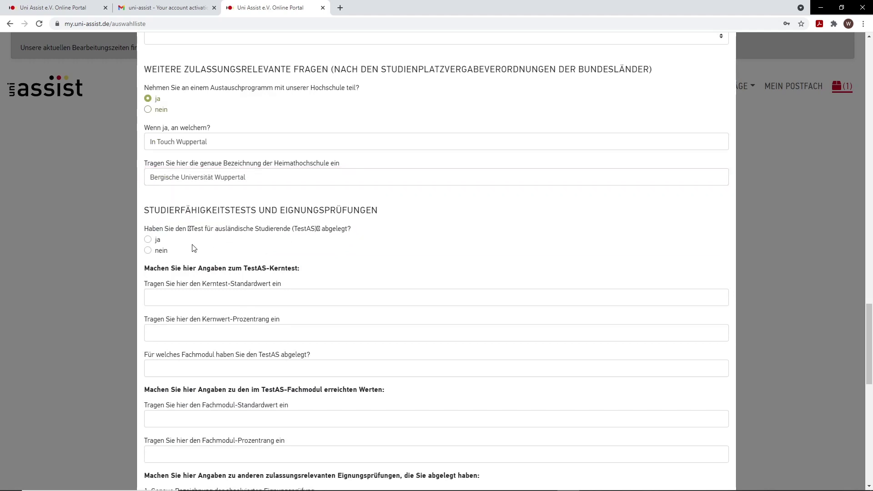
Step: Answer nein to the TestAS and Studienkolleg entrance exam questions
click(148, 252)
scroll(232, 240, down, 4)
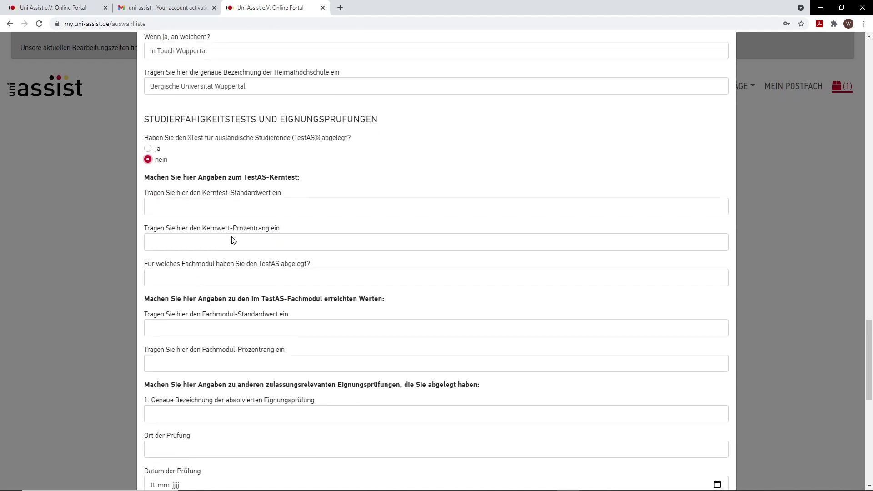
scroll(233, 240, down, 3)
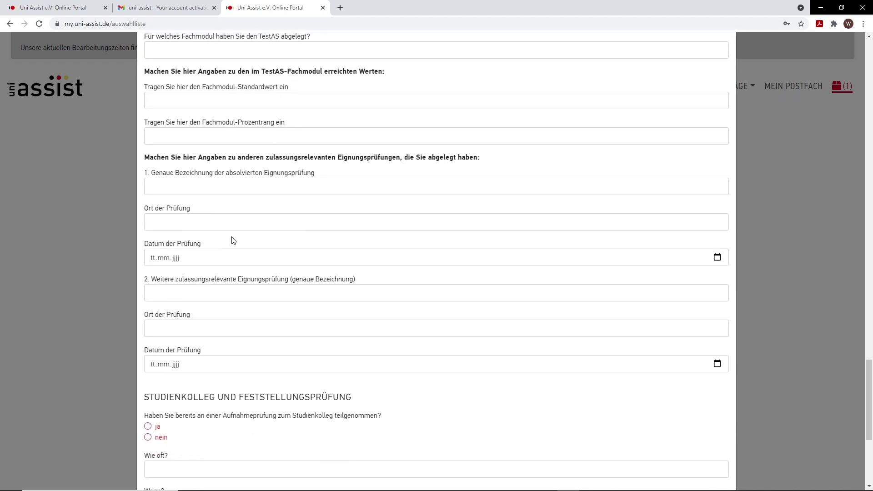
scroll(229, 276, down, 4)
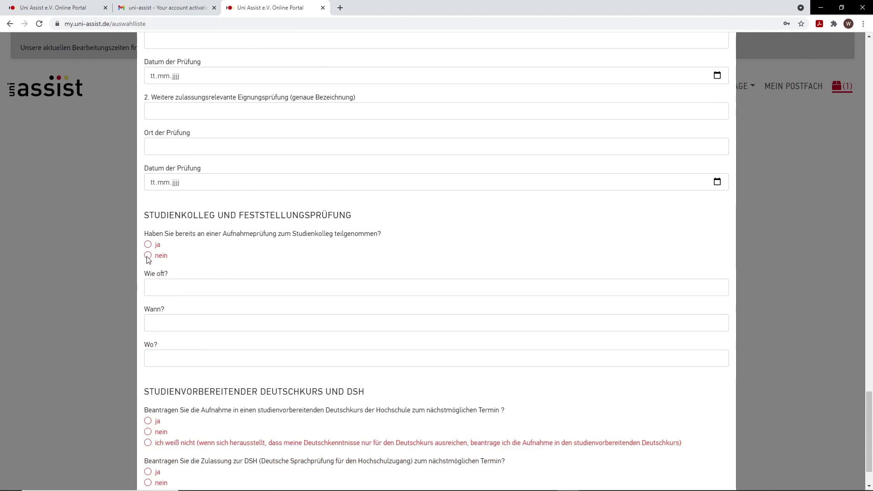
click(148, 255)
scroll(258, 246, down, 1)
scroll(258, 246, down, 1)
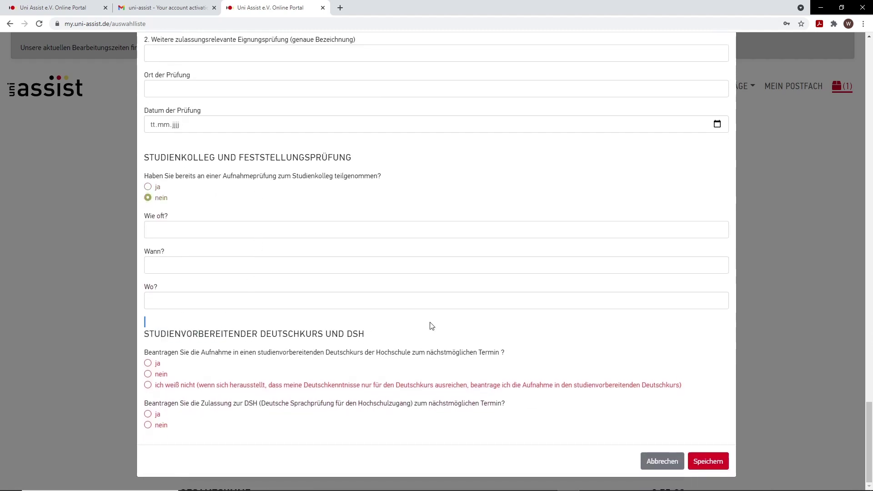
triple_click(364, 330)
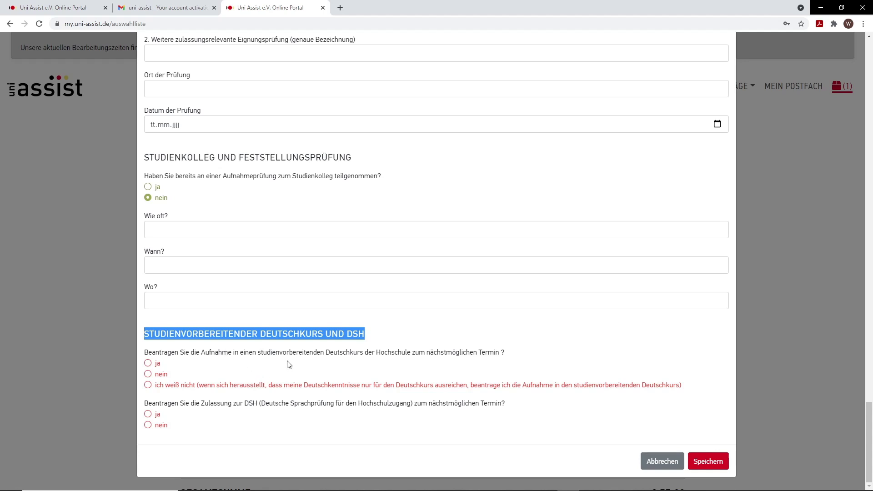
Step: Answer ja to the studienvorbereitender Deutschkurs and nein to DSH
click(158, 375)
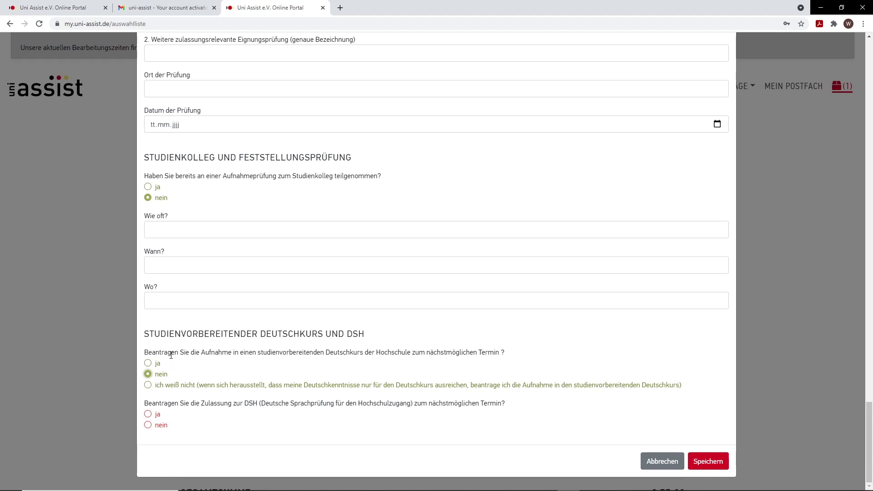
click(148, 364)
click(149, 425)
drag(147, 350, 228, 352)
click(246, 353)
Step: Save the answers, leaving no open mandatory questions and a €75.00 total
click(719, 462)
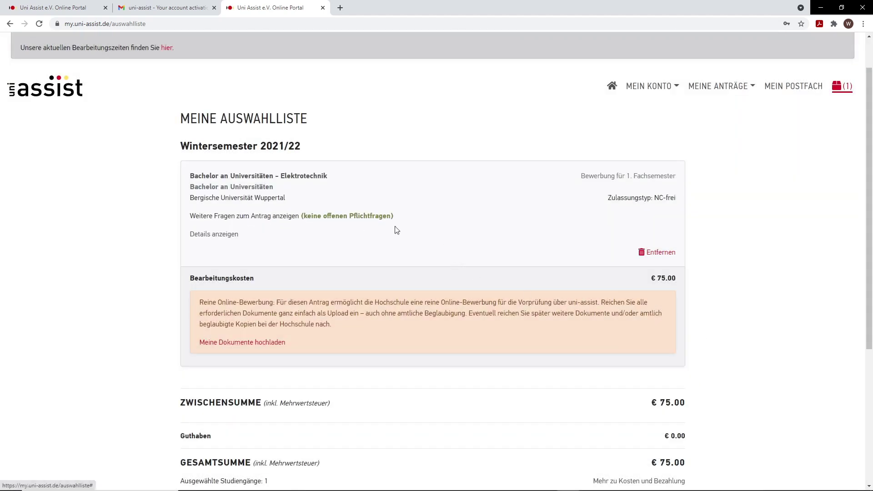
drag(398, 219, 190, 217)
click(215, 215)
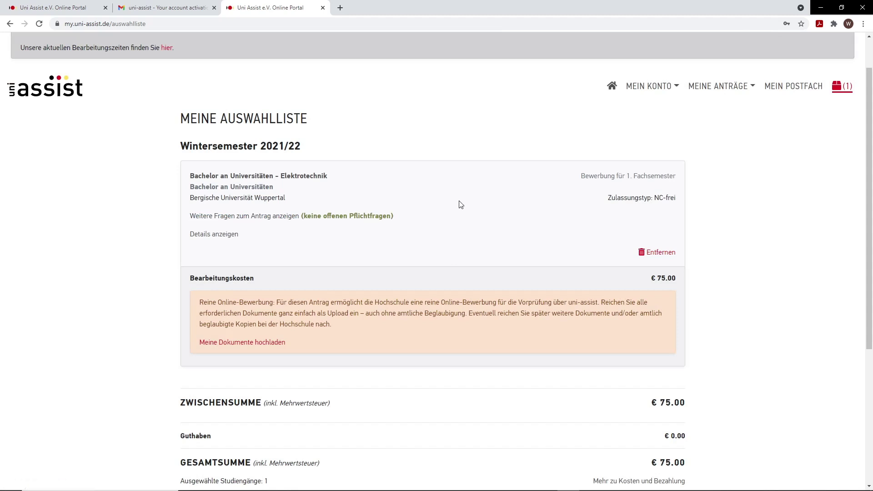
click(754, 91)
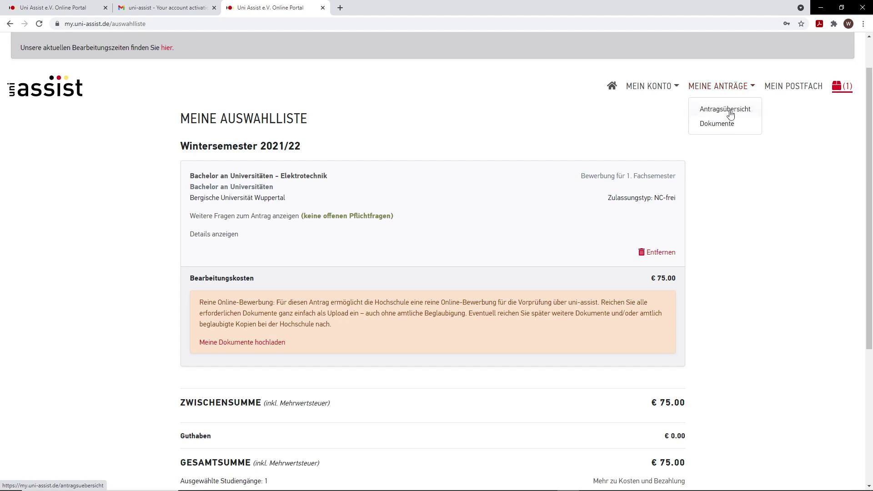
Step: On the Dokumente page, pick Ausweis.pdf from Desktop > Uni-Assist for upload
click(714, 124)
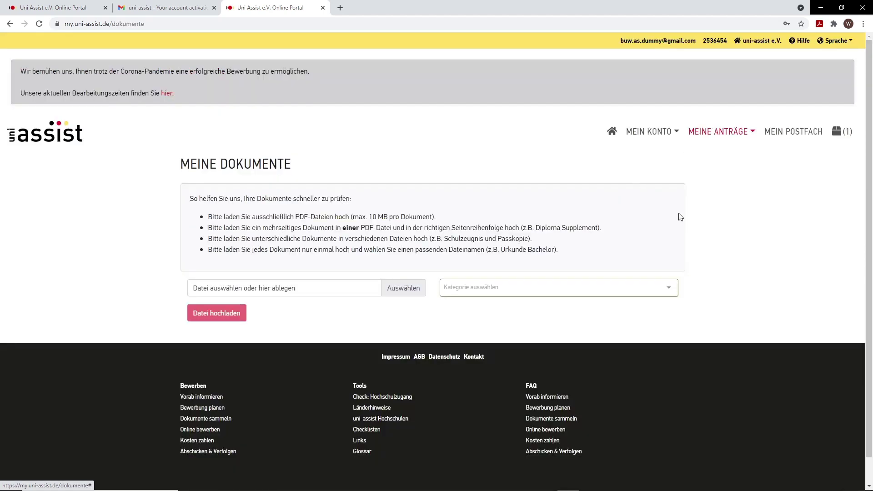
scroll(528, 193, down, 1)
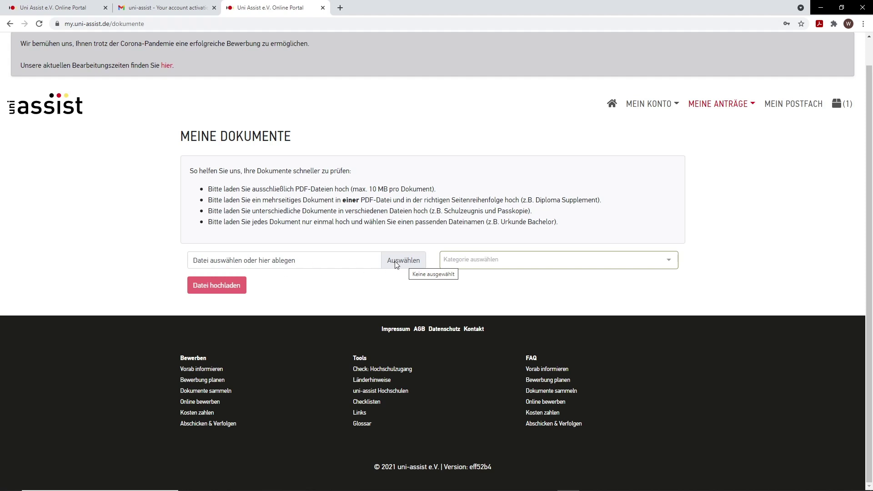
click(404, 263)
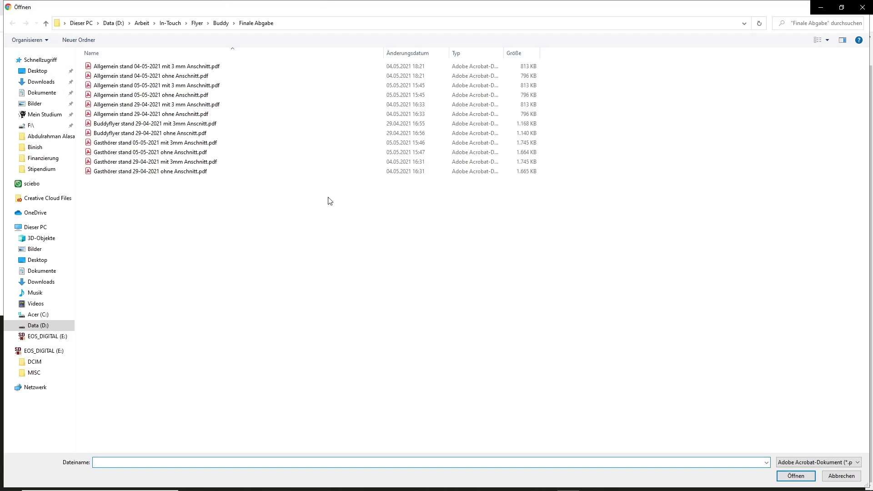
click(45, 72)
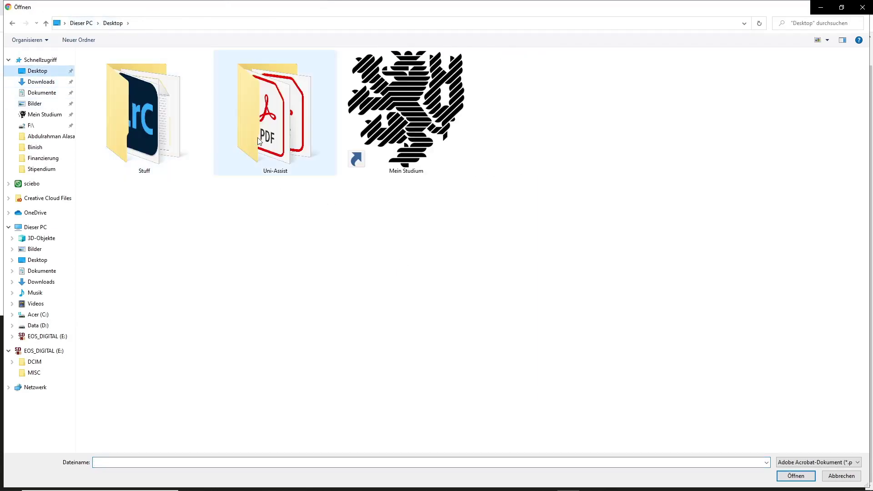
double_click(258, 138)
click(109, 67)
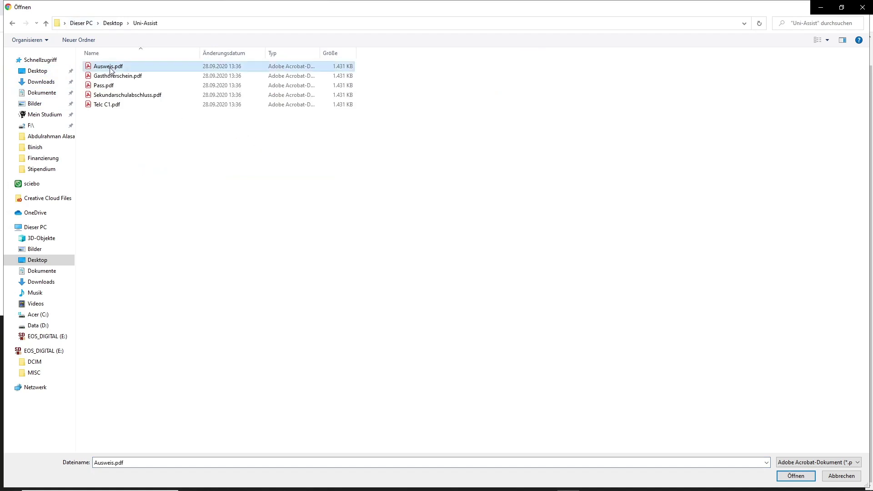
click(114, 76)
click(113, 124)
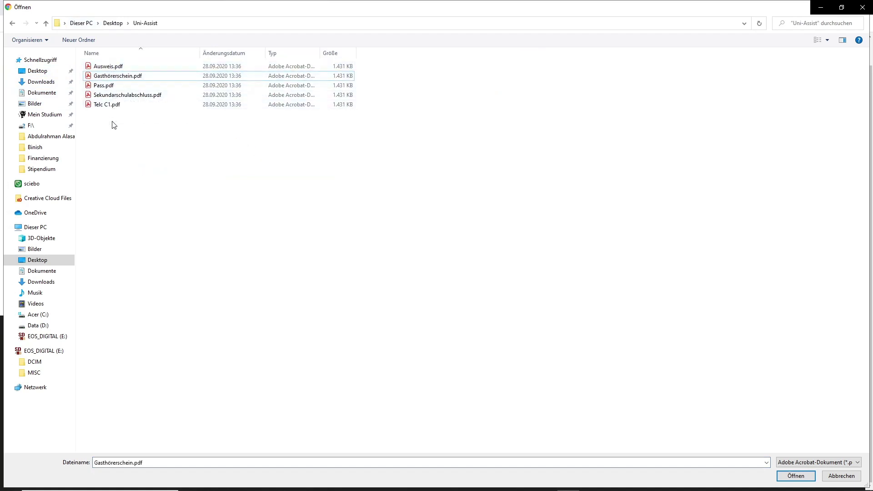
click(115, 68)
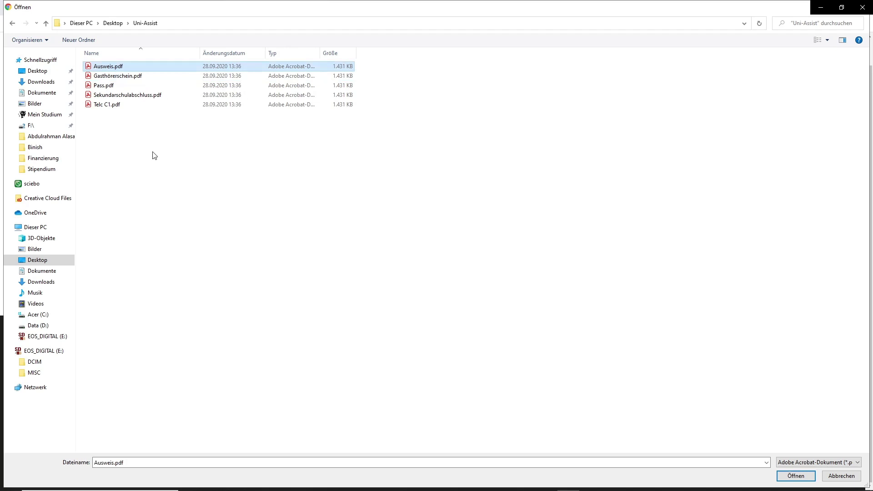
click(116, 69)
click(169, 71)
double_click(157, 69)
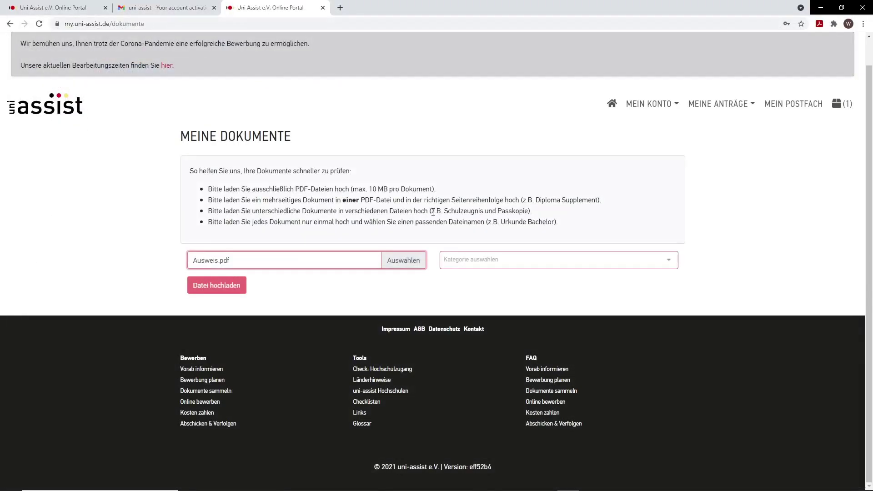
Step: Categorise Ausweis.pdf as Passkopie and upload it
click(539, 264)
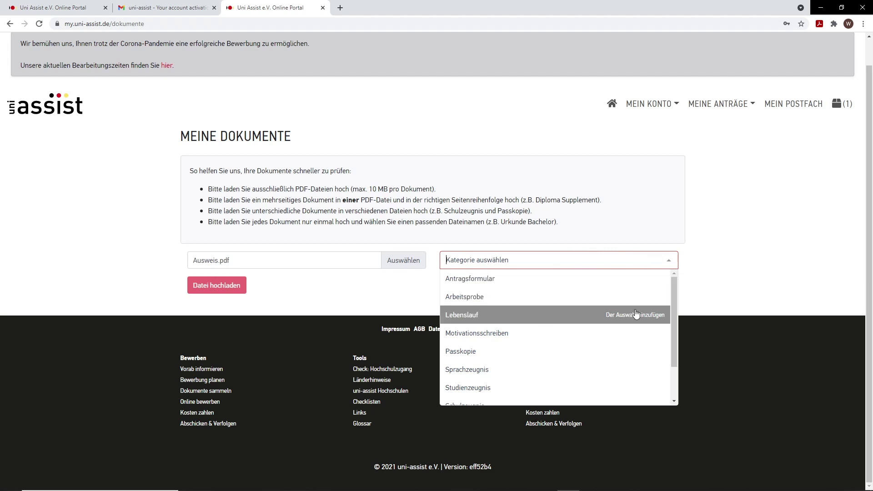
mouse_move(675, 286)
mouse_down()
mouse_move(670, 326)
mouse_move(671, 283)
mouse_up()
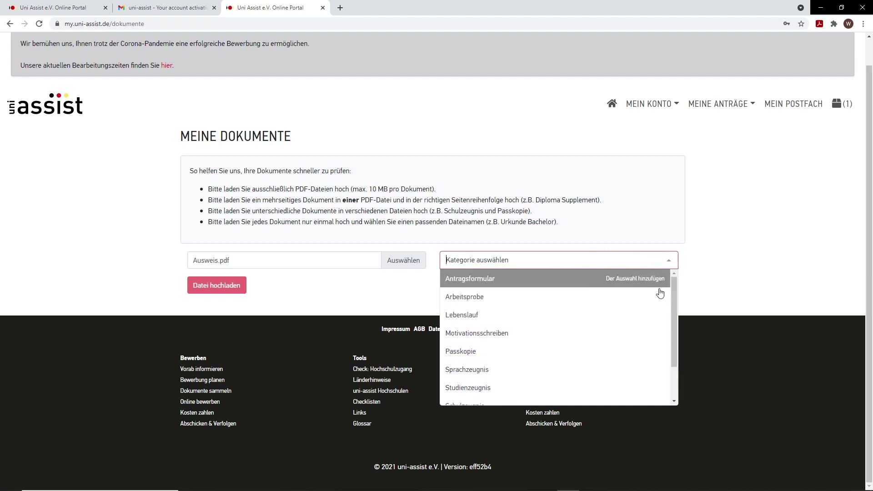
click(511, 352)
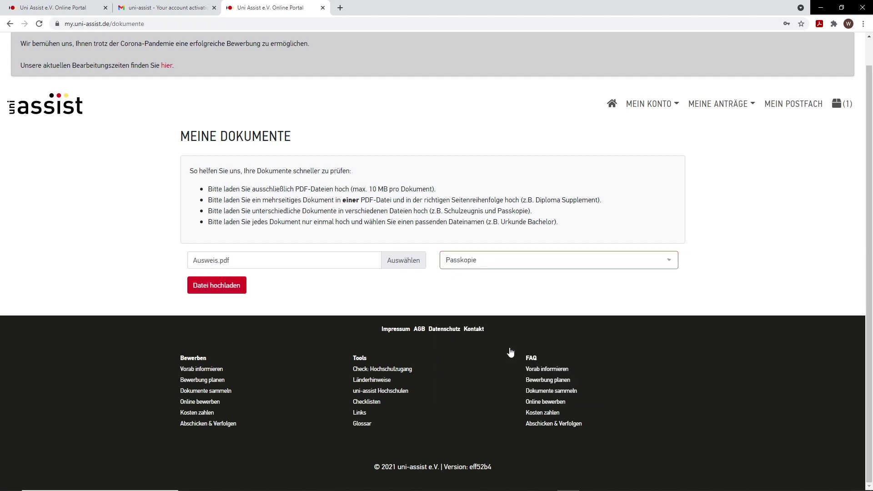
click(226, 293)
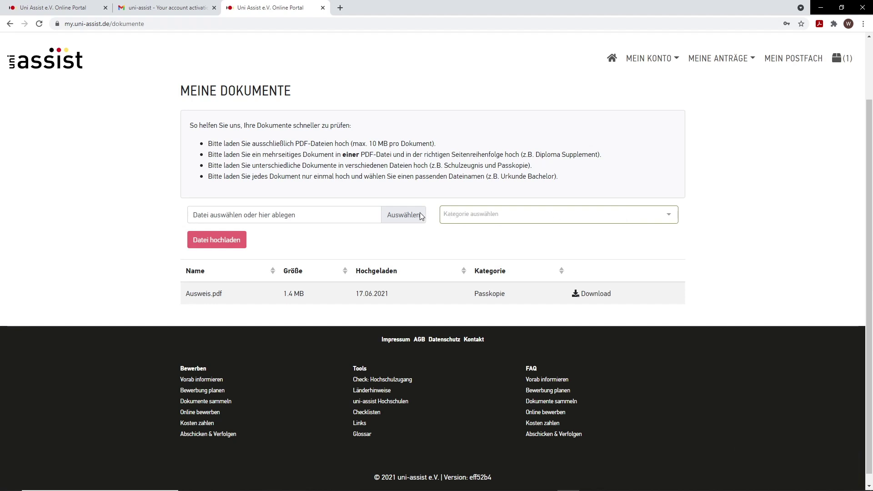
Step: Upload Gasthörerschein.pdf under the Sonstiges category
click(396, 216)
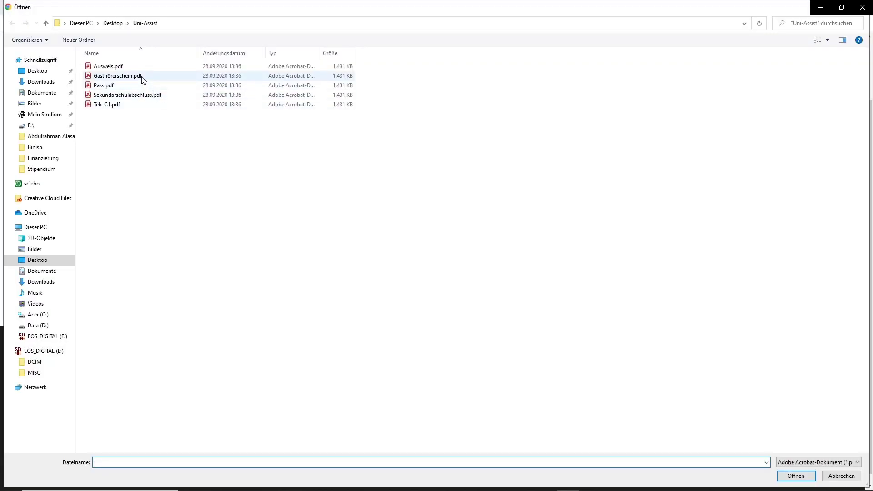
double_click(117, 76)
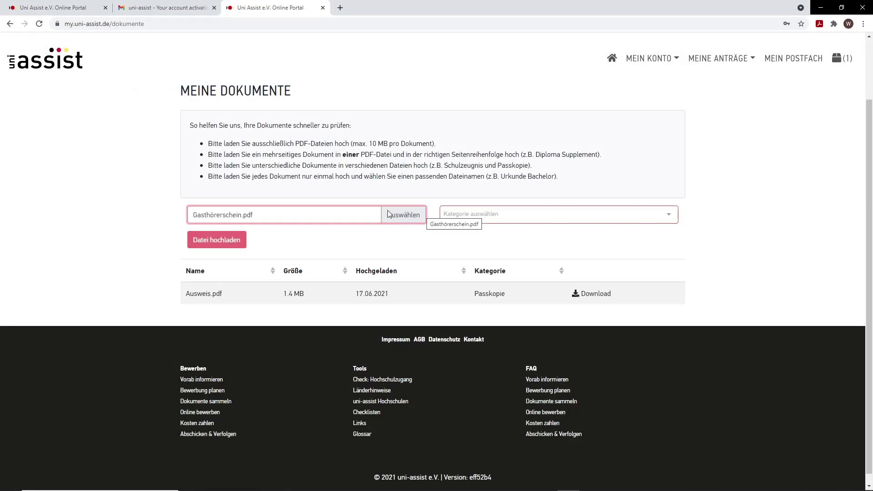
click(661, 220)
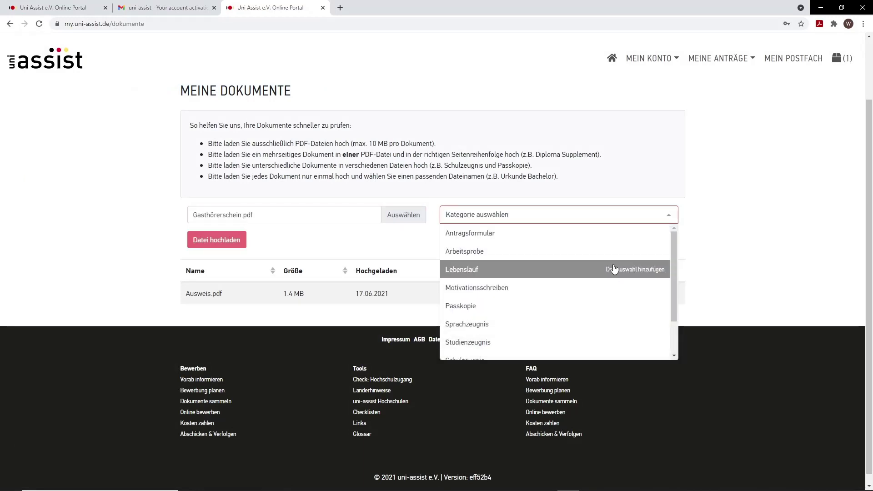
scroll(614, 273, down, 3)
click(531, 315)
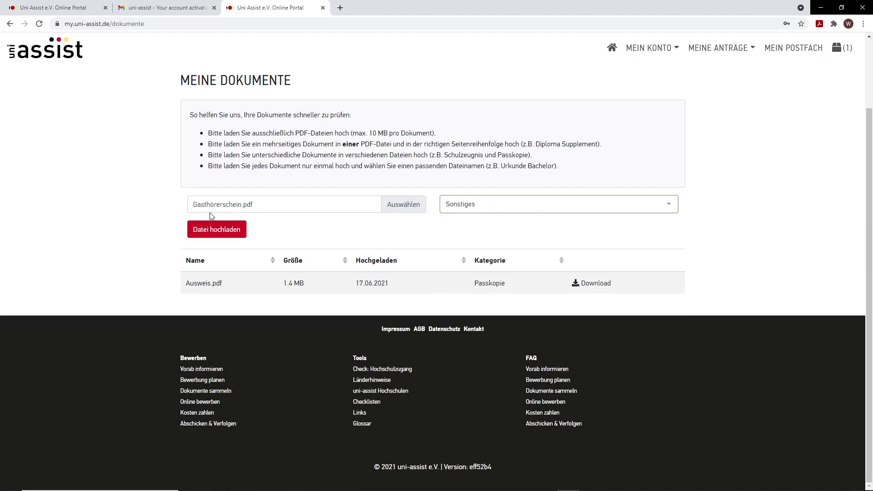
click(215, 229)
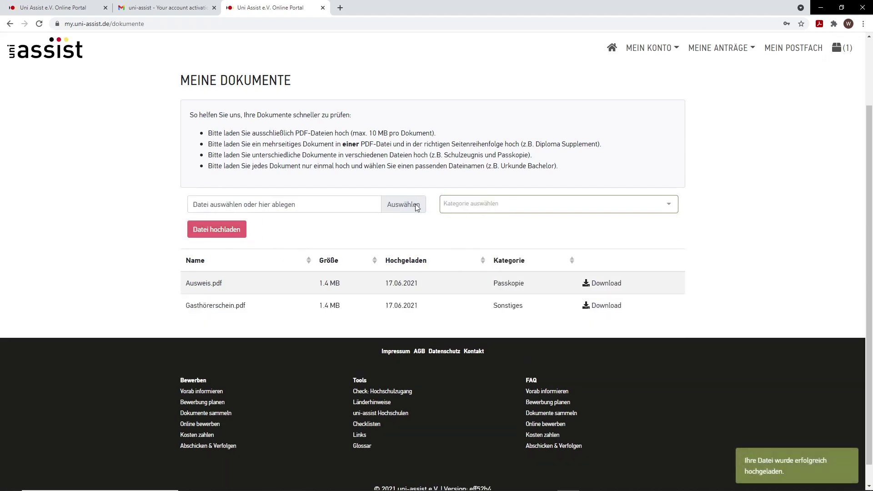
Step: Upload Sekundarschulabschluss.pdf as Schulzeugnis
click(416, 206)
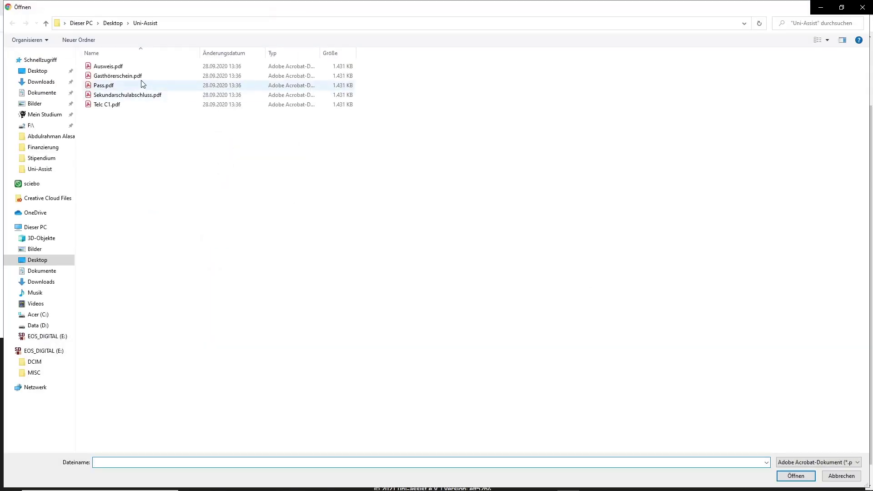
double_click(148, 95)
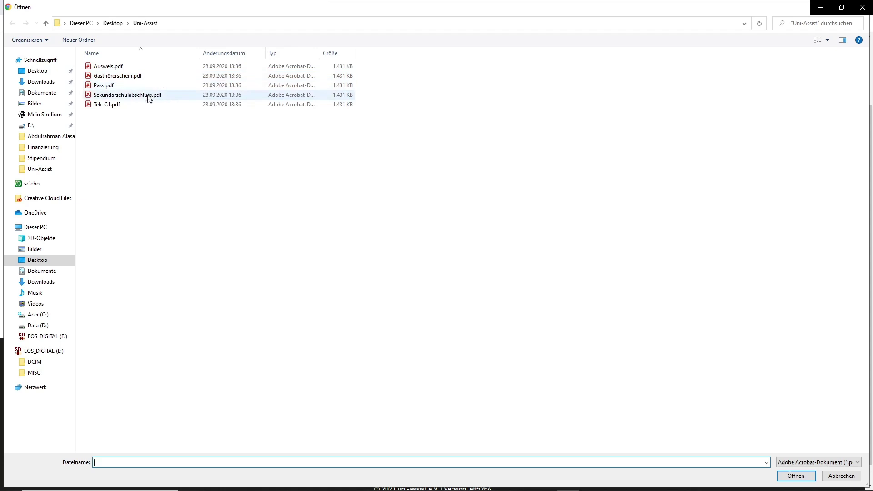
click(571, 206)
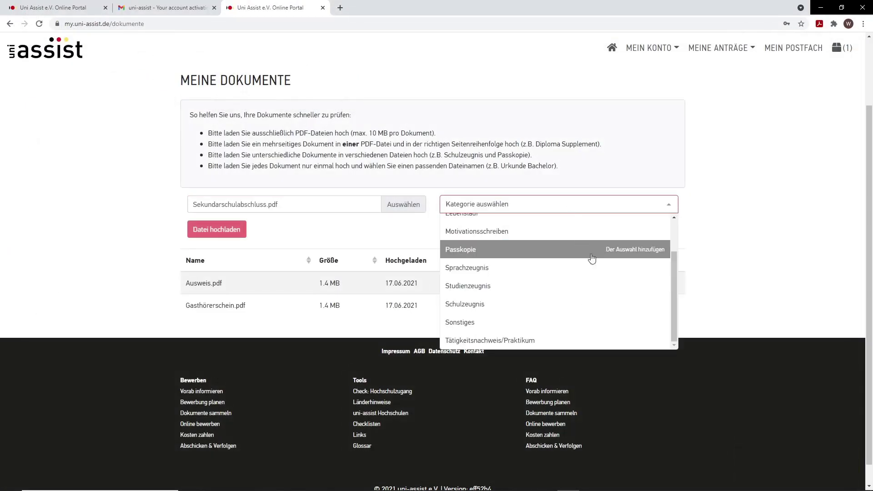
click(546, 305)
click(222, 227)
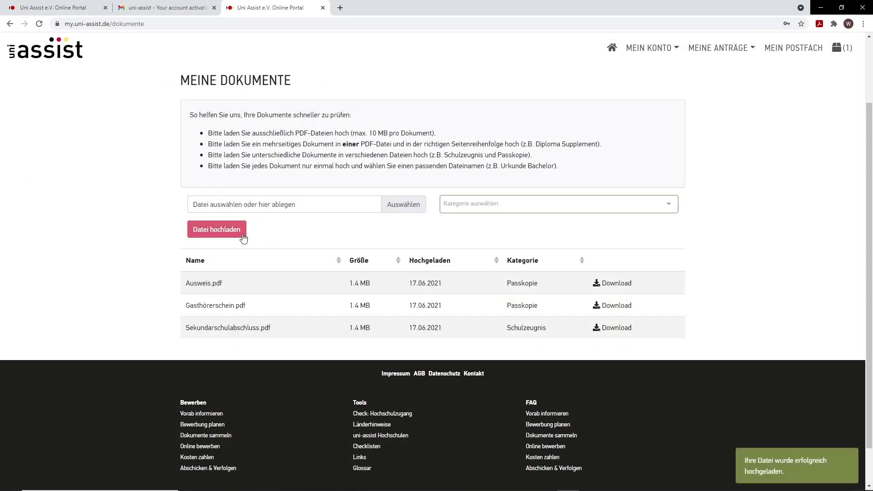
Step: Upload Telc C1.pdf as Sprachzeugnis, bringing the list to four documents
click(397, 205)
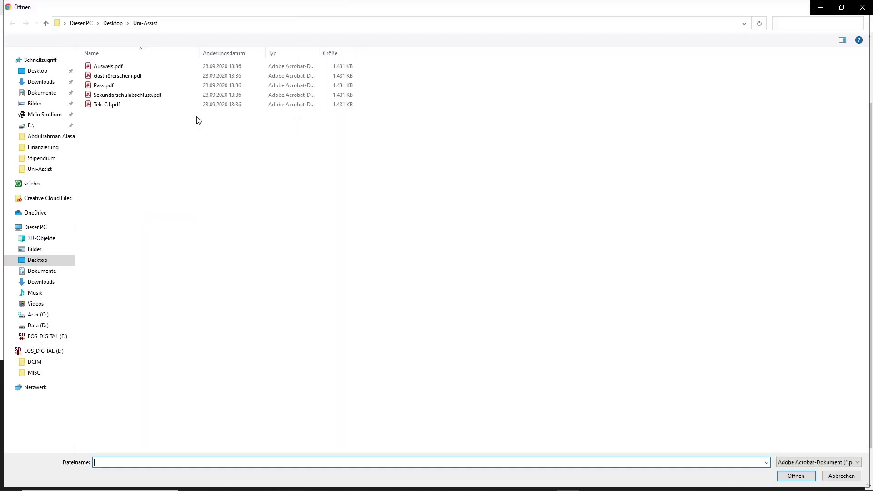
double_click(131, 105)
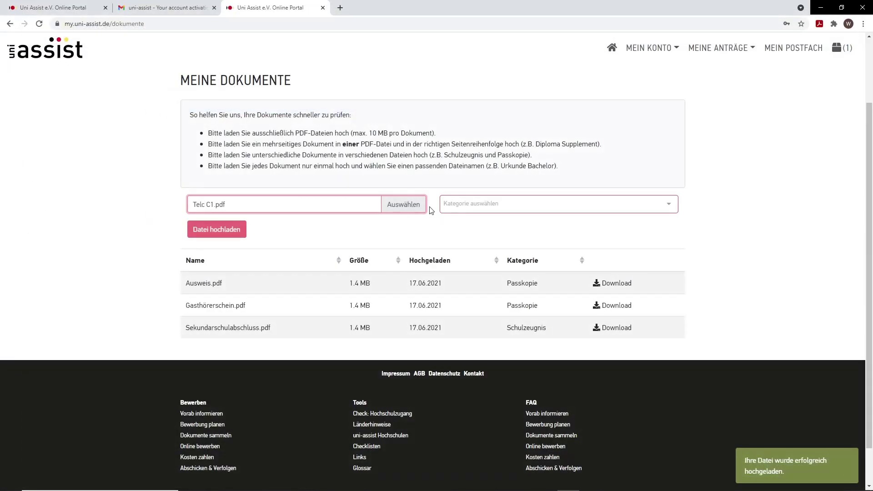
click(531, 205)
scroll(513, 243, up, 2)
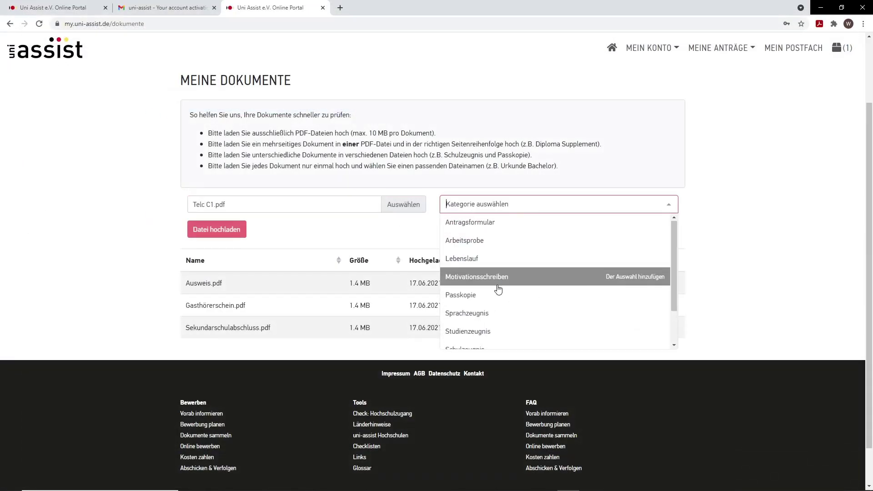
click(488, 312)
click(231, 237)
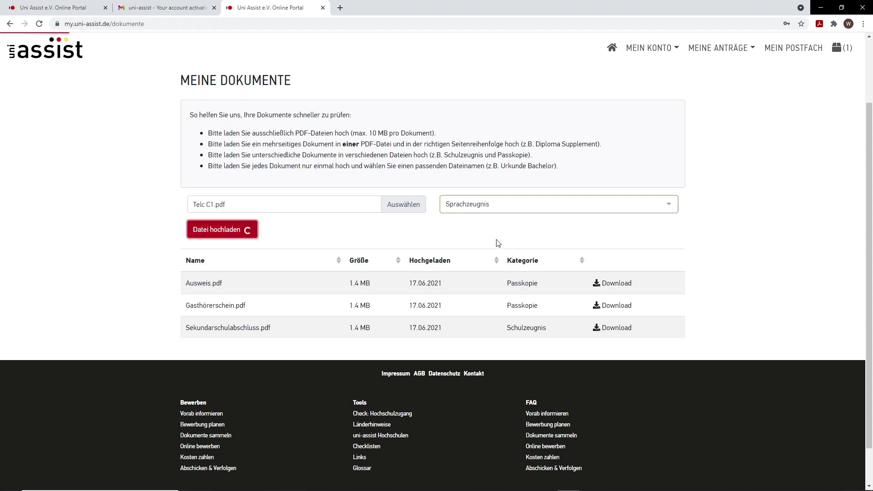
click(677, 211)
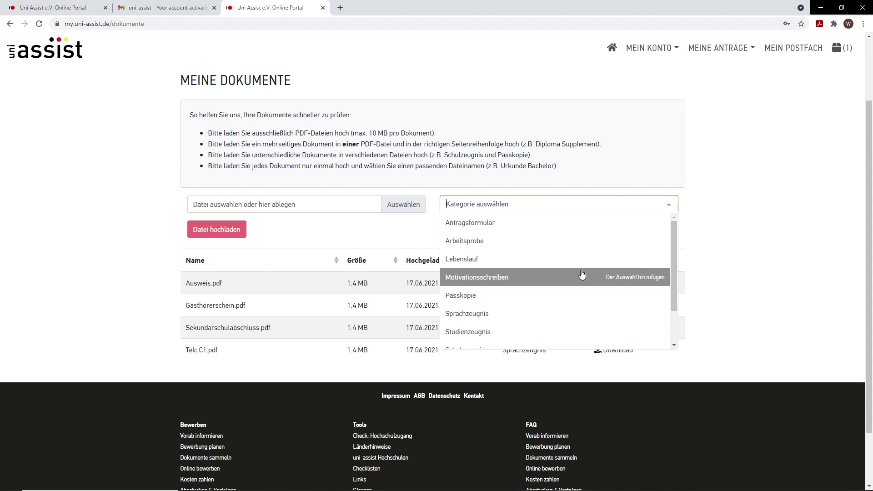
scroll(580, 274, down, 3)
click(669, 205)
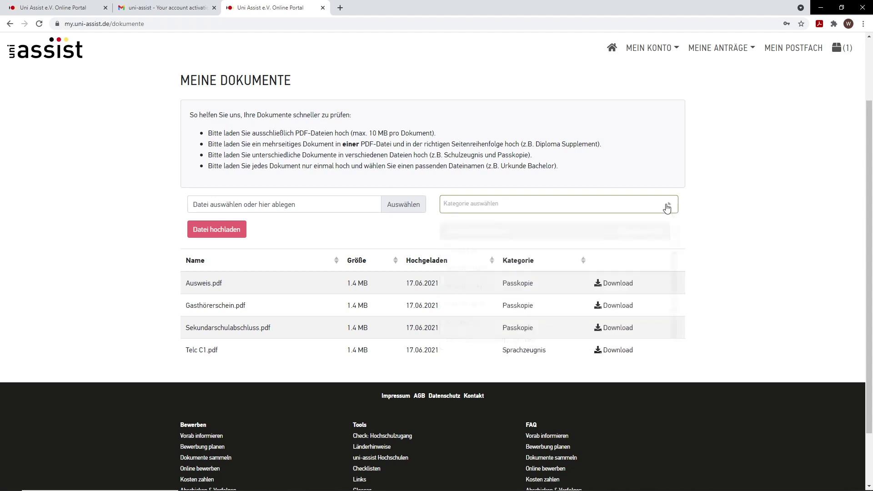
scroll(772, 172, up, 2)
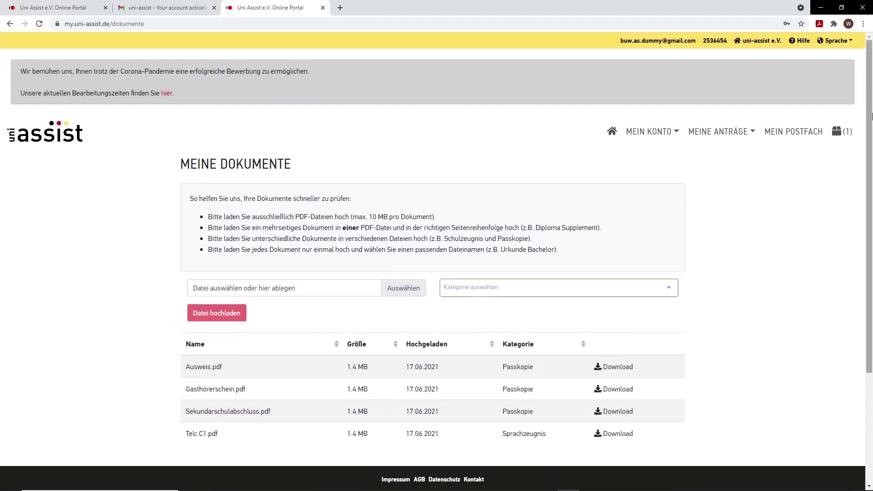
Step: Go from the cart to checkout for the €75.00 Elektrotechnik application and acknowledge the payment information
click(847, 134)
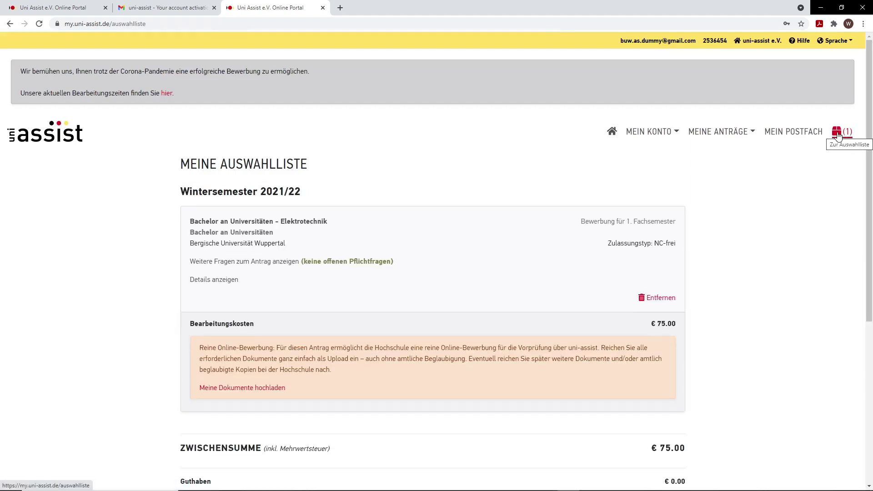
scroll(357, 184, down, 2)
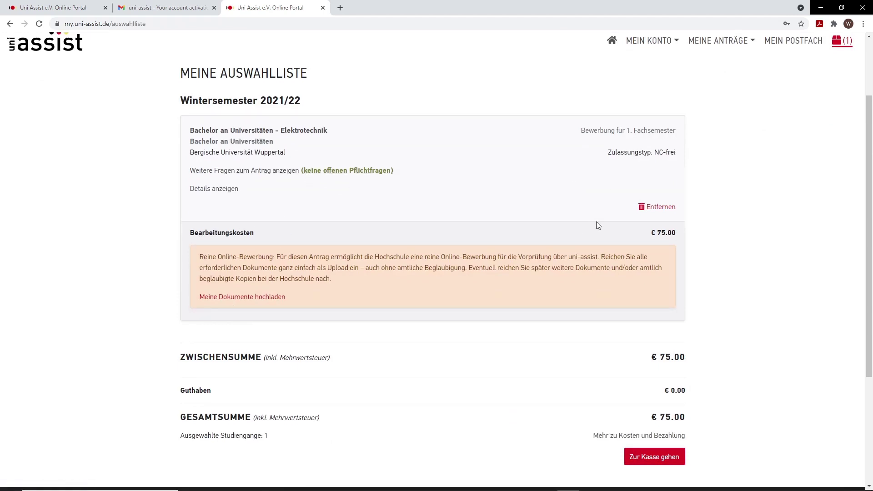
scroll(615, 246, down, 2)
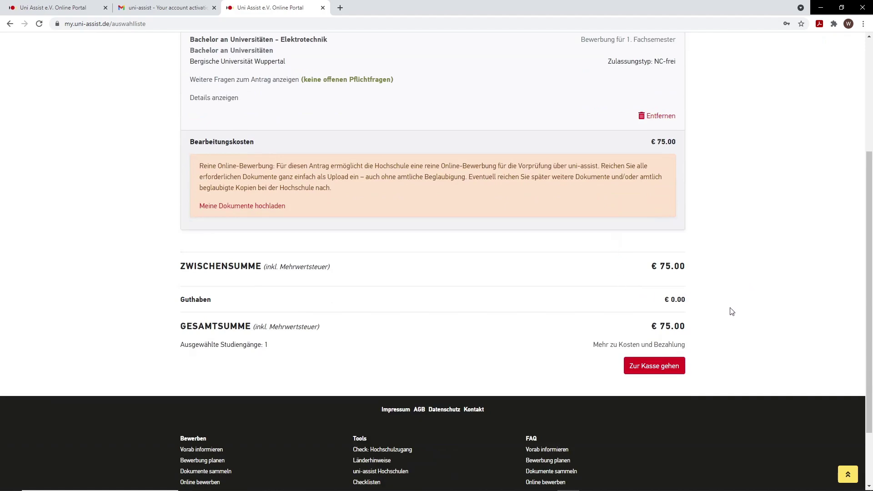
click(667, 366)
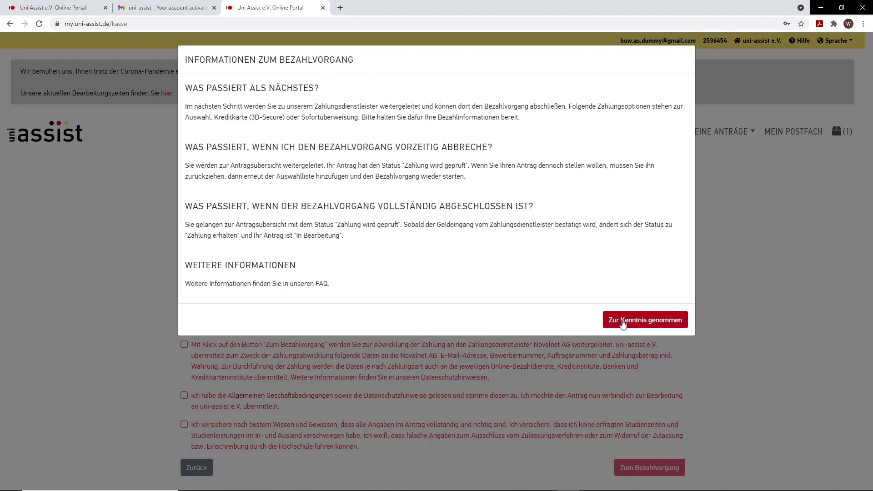
click(623, 324)
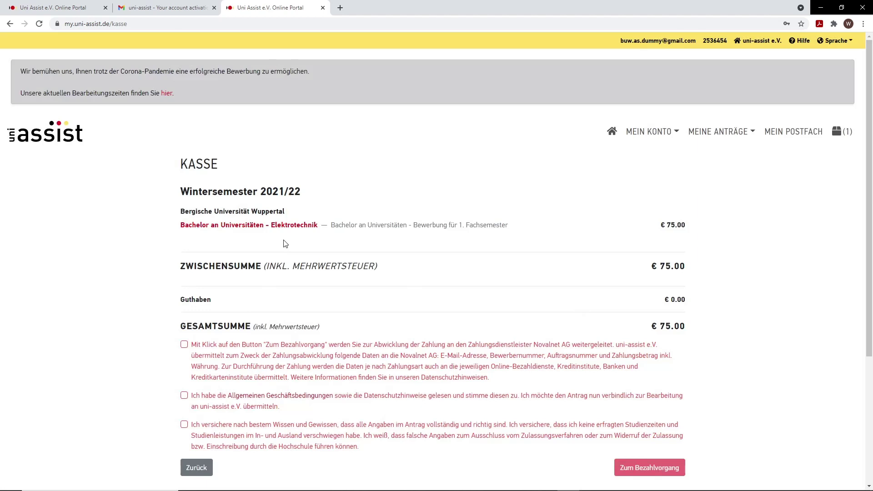
Step: Tick the Novalnet data-sharing, terms/privacy and truthful-details declarations
scroll(285, 244, down, 2)
click(184, 254)
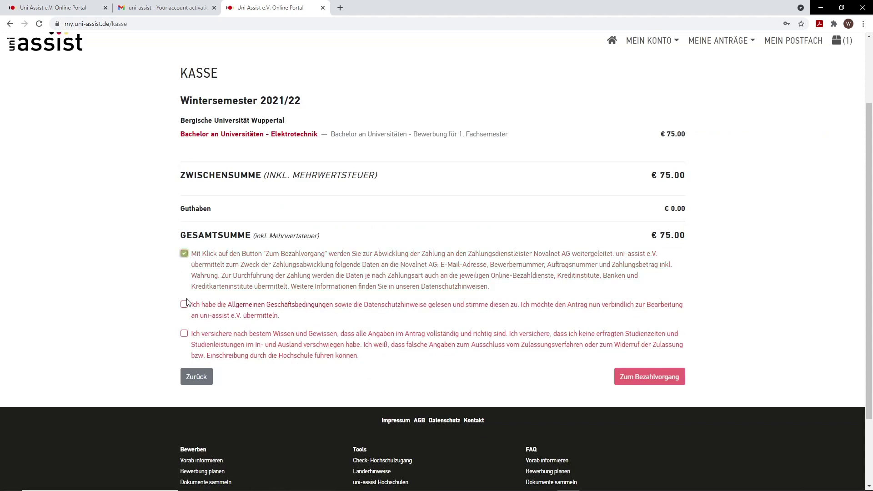
click(186, 304)
click(184, 334)
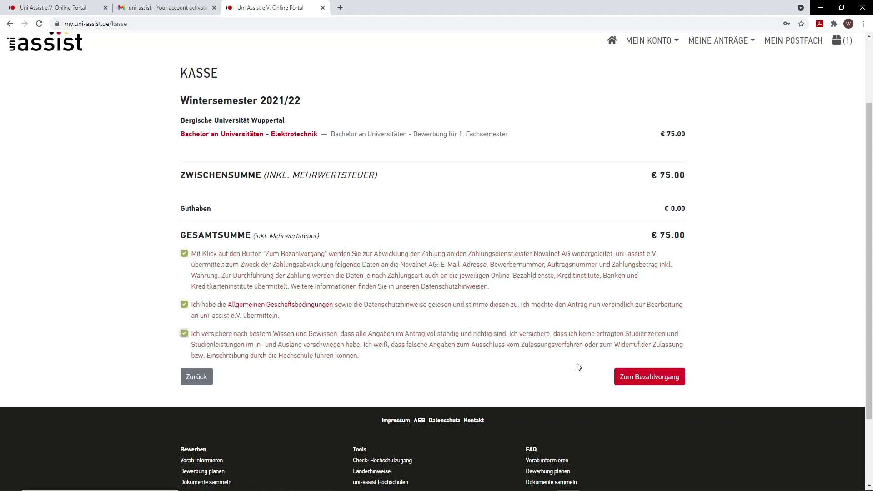
Step: Proceed to Novalnet payment and pay the 75,00 EUR by Sofortüberweisung
click(667, 386)
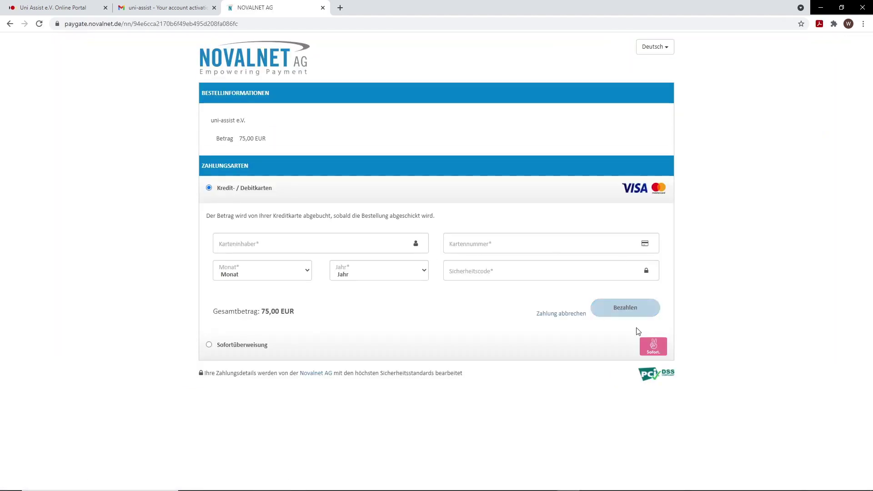
click(653, 347)
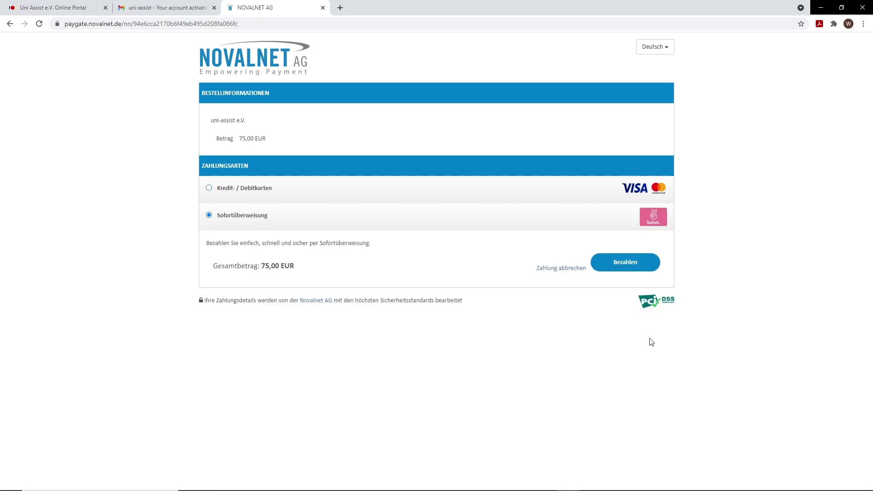
click(627, 264)
Step: Accept Sofort's cookies and select Stadtsparkasse Wuppertal to reach its online-banking login form
click(631, 266)
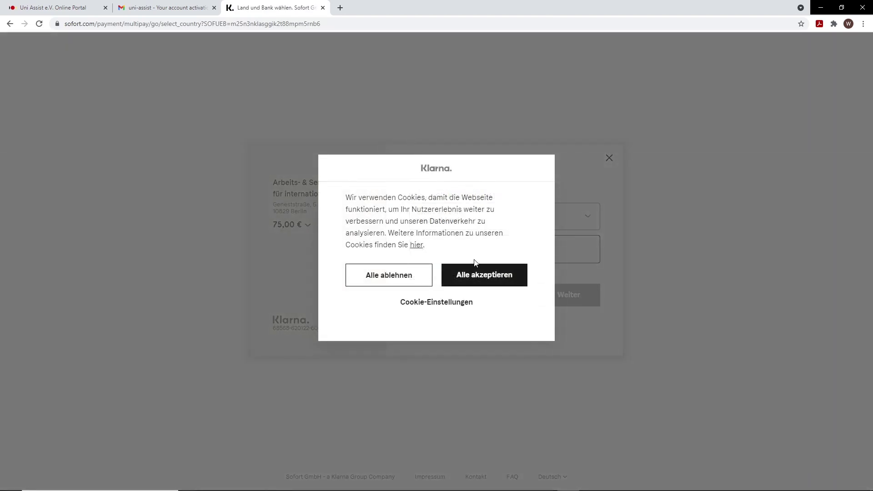
click(465, 272)
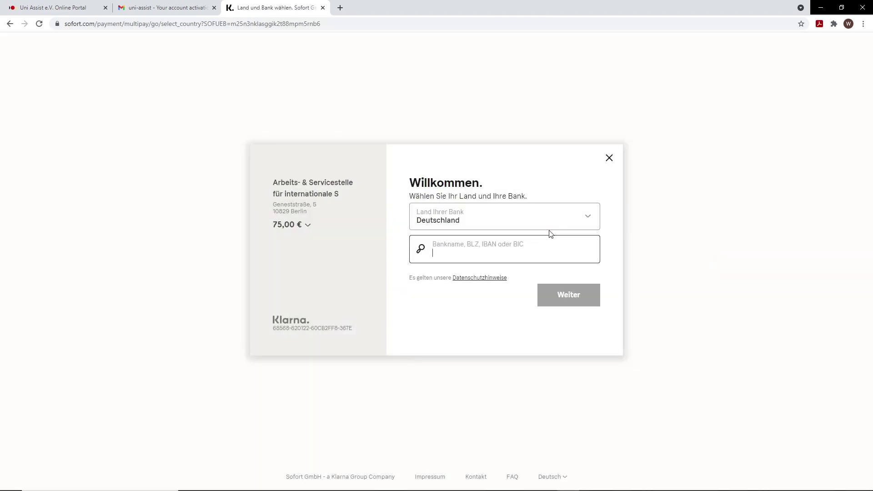
text(Stadtsparkass)
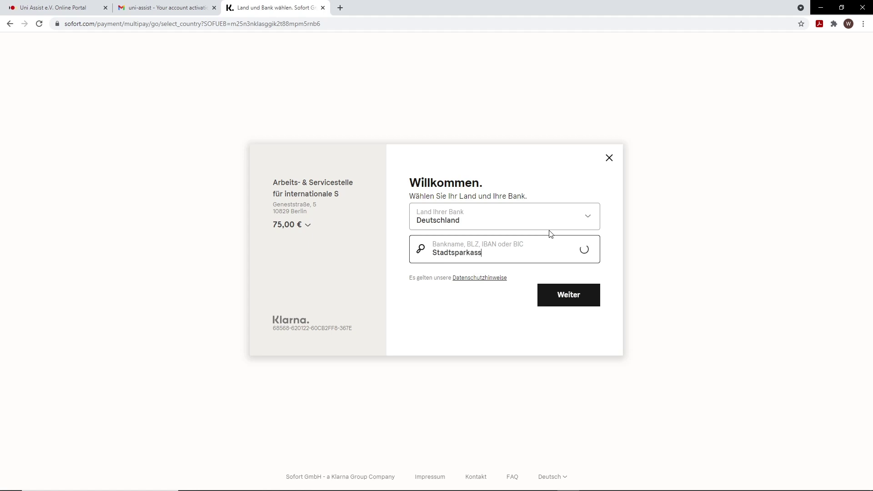
text(e Wuppertal)
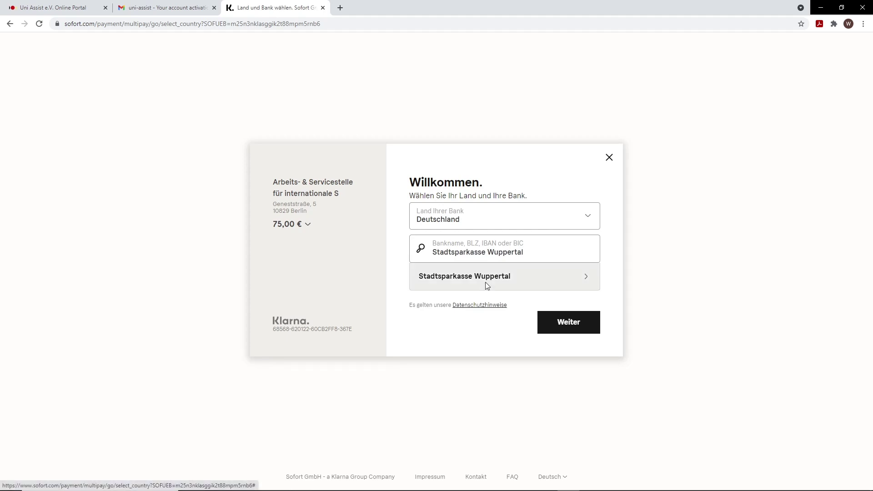
click(487, 286)
click(478, 227)
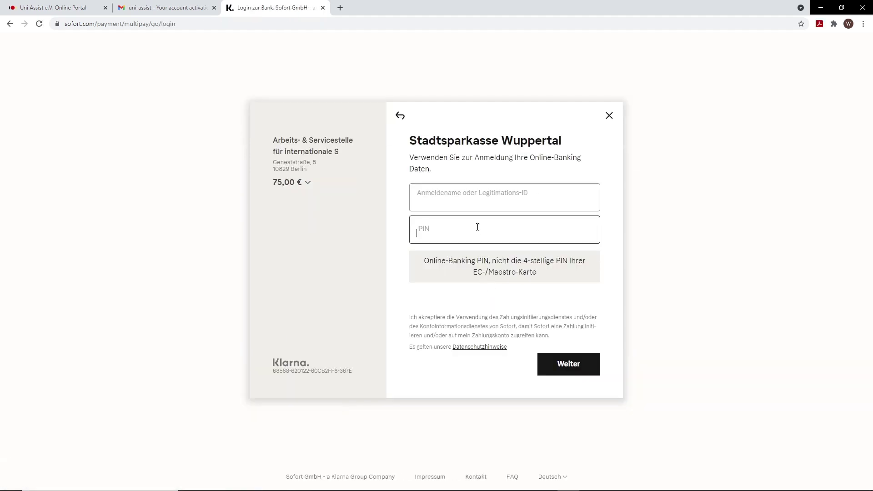